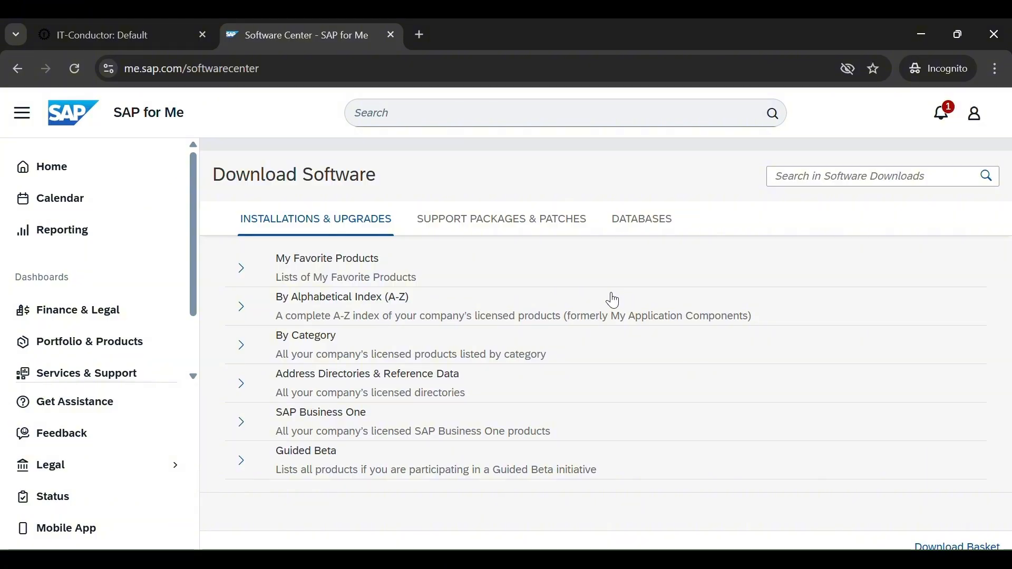
# - Add the Crystal Reports for Visual Studio 2010 installation file to the download basket
pyautogui.click(613, 301)
pyautogui.click(422, 296)
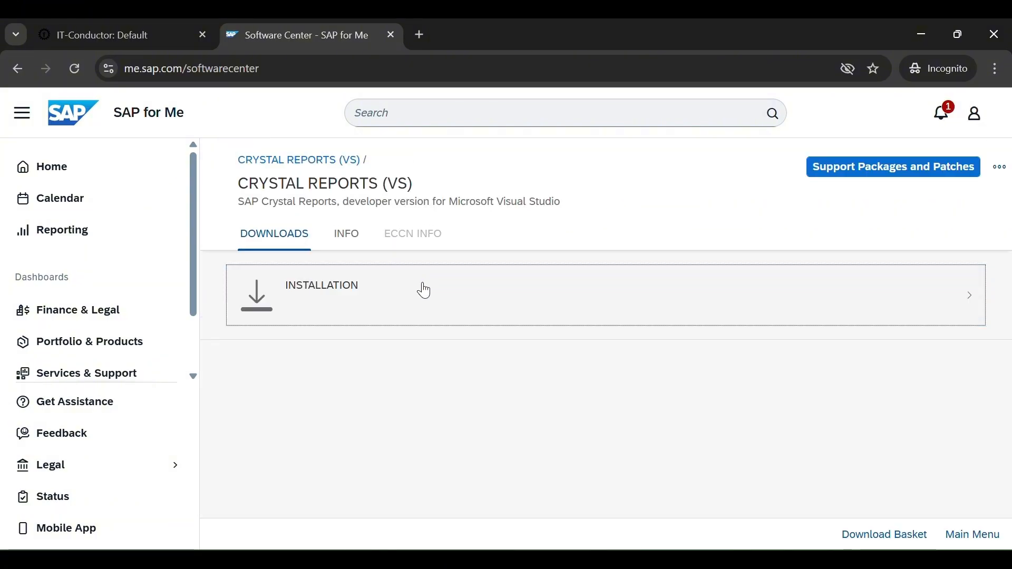
pyautogui.click(432, 287)
pyautogui.click(239, 417)
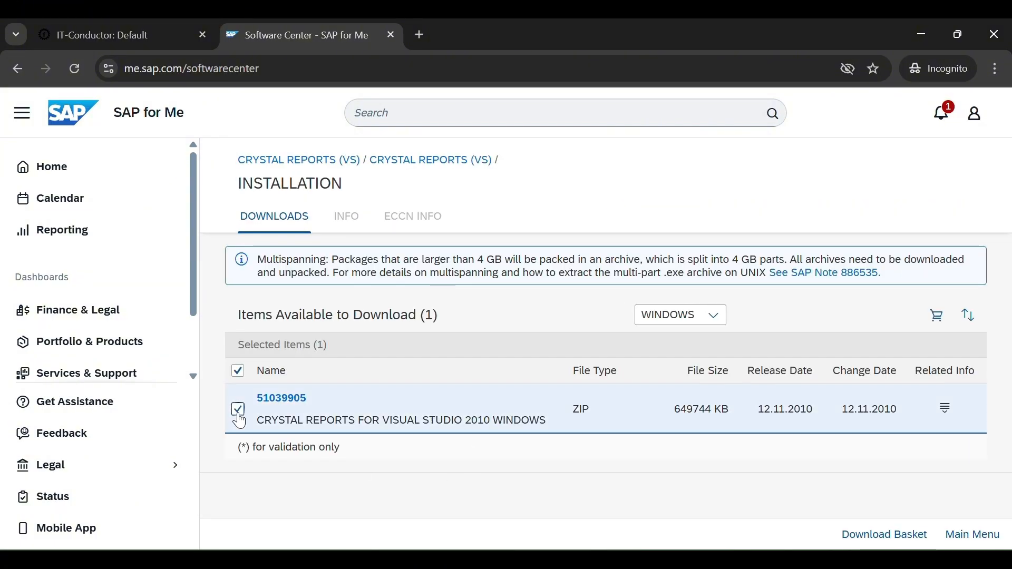
pyautogui.click(936, 315)
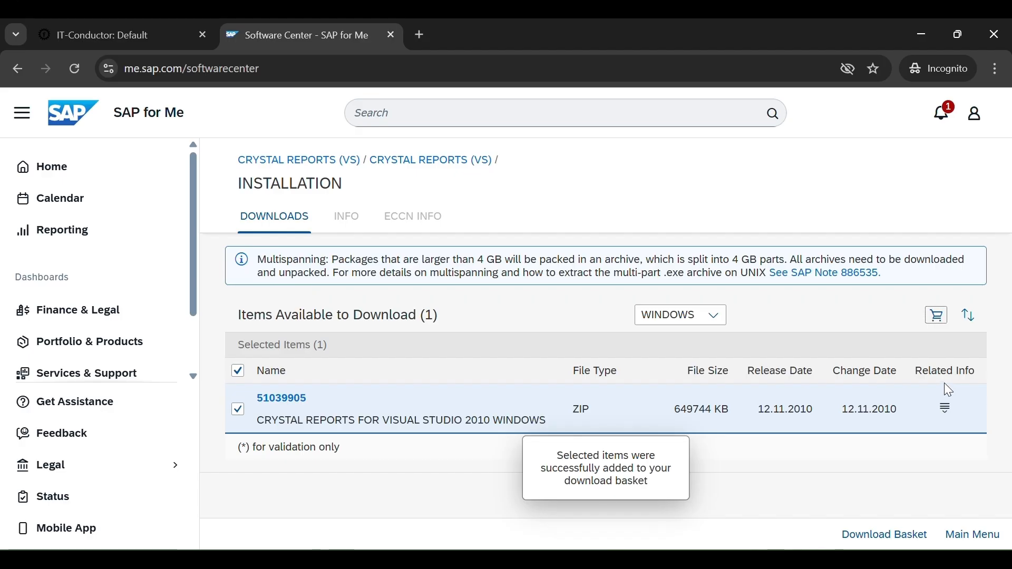
# - Select six SAP Crystal Reports 2025 patch files and add them to the download basket
pyautogui.click(17, 68)
pyautogui.click(350, 210)
pyautogui.click(634, 337)
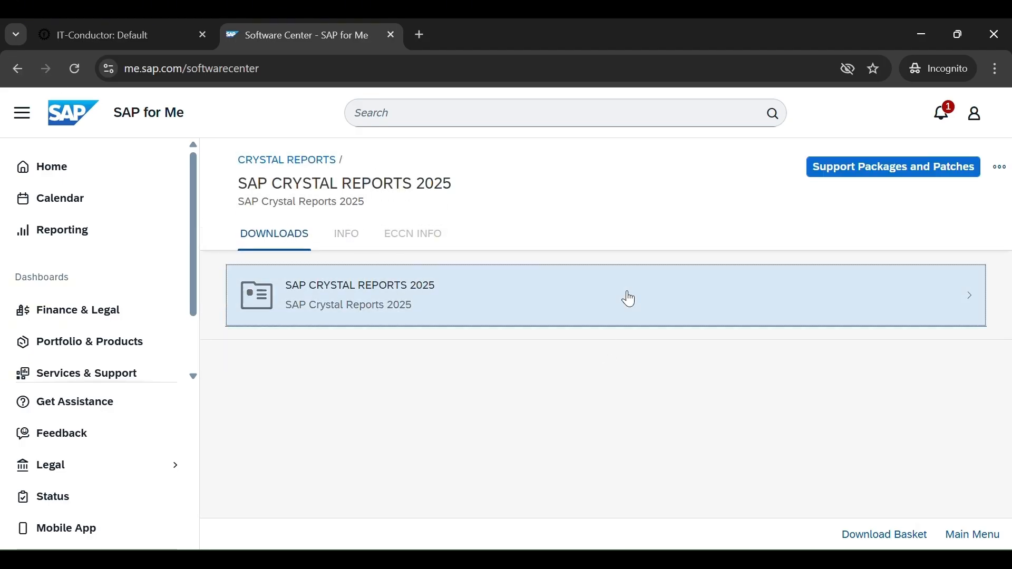
pyautogui.click(628, 298)
pyautogui.click(448, 298)
pyautogui.click(238, 264)
pyautogui.click(237, 315)
pyautogui.click(237, 364)
pyautogui.click(237, 415)
pyautogui.click(237, 466)
pyautogui.click(237, 457)
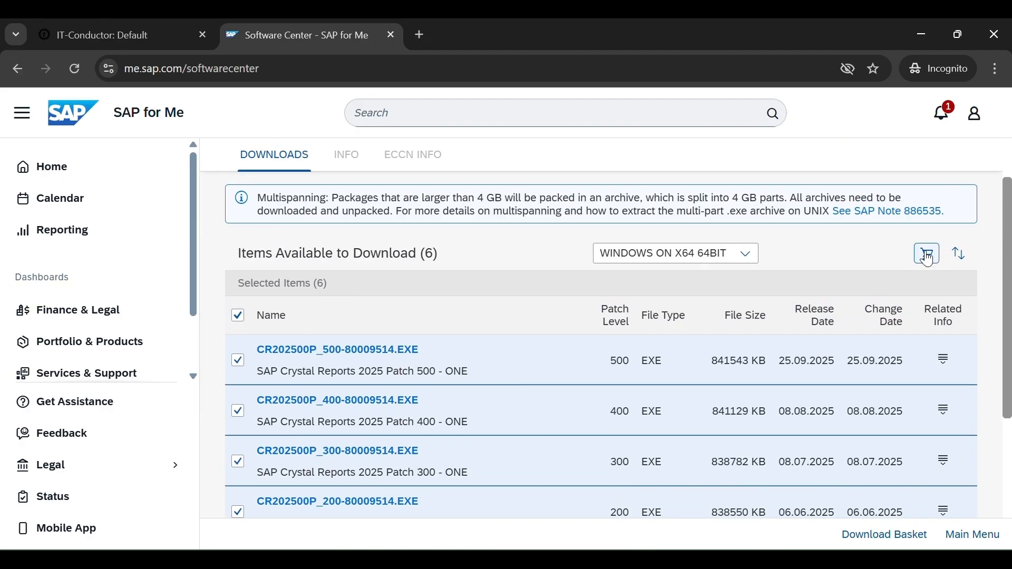
pyautogui.click(928, 258)
pyautogui.moveTo(553, 456); pyautogui.dragTo(680, 494)
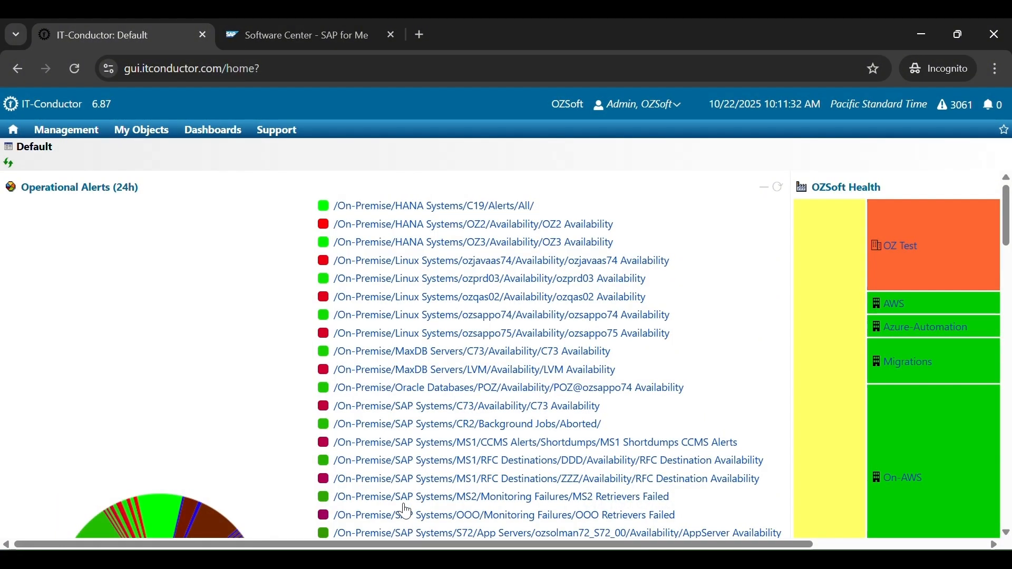
# - From the Administrator dashboard's SAP Download Managers list, begin a new SAP Download Manager
pyautogui.click(211, 135)
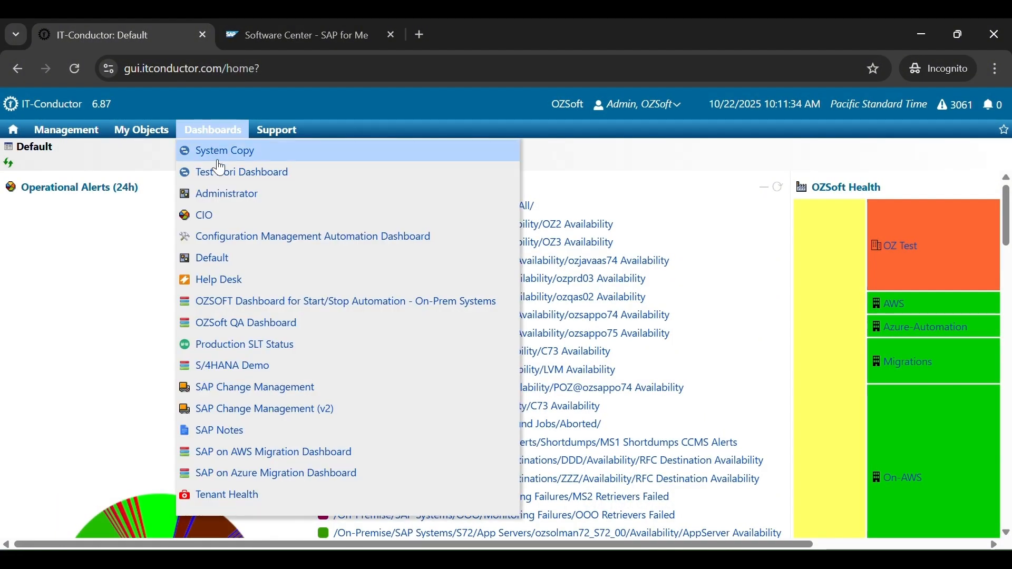
pyautogui.click(226, 201)
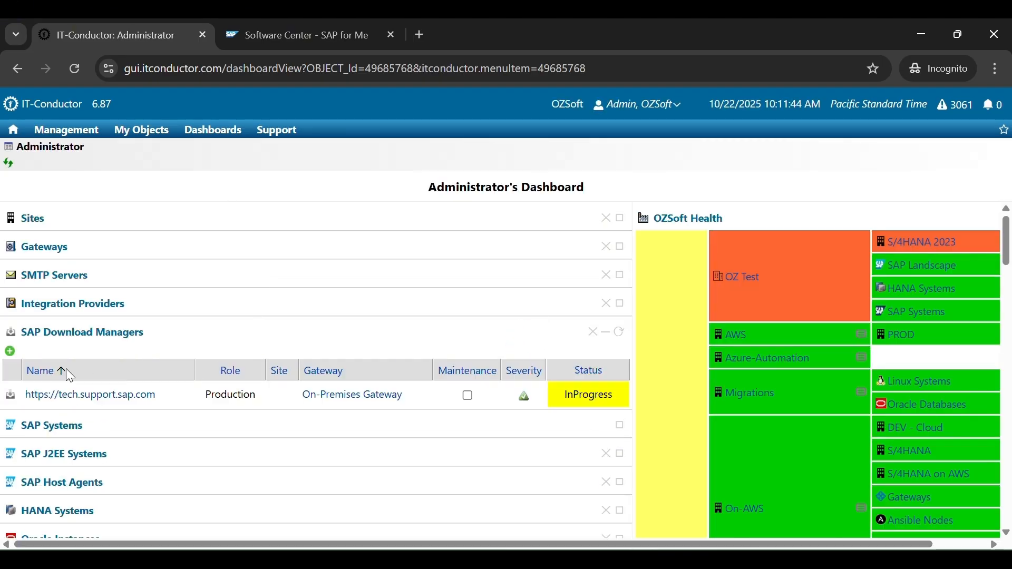
pyautogui.click(112, 340)
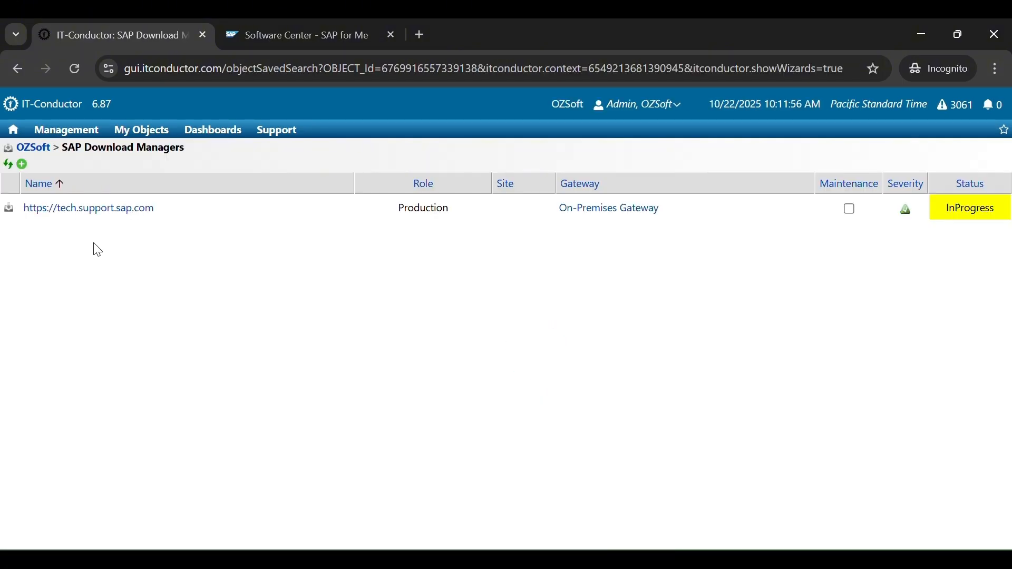
pyautogui.click(22, 165)
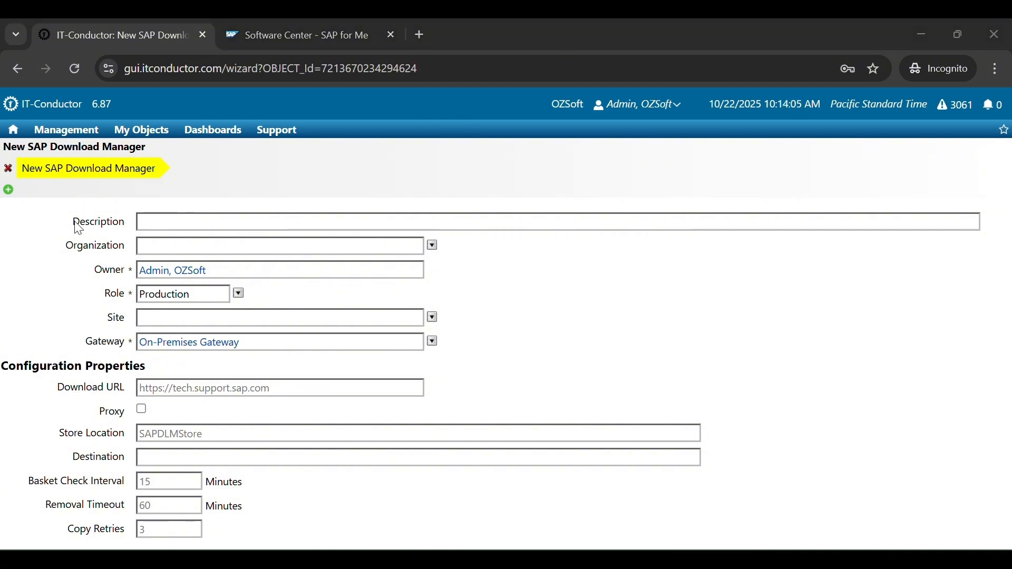
# - Enter 'SAP Download Manager Test' as the description, leaving Organization at NONE
pyautogui.moveTo(74, 226); pyautogui.dragTo(134, 220)
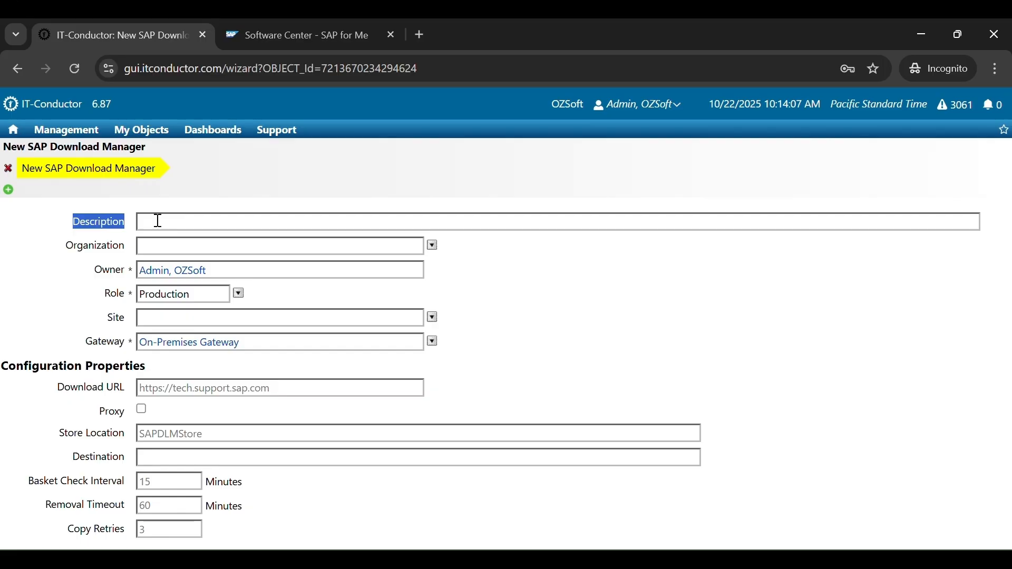
pyautogui.click(167, 222)
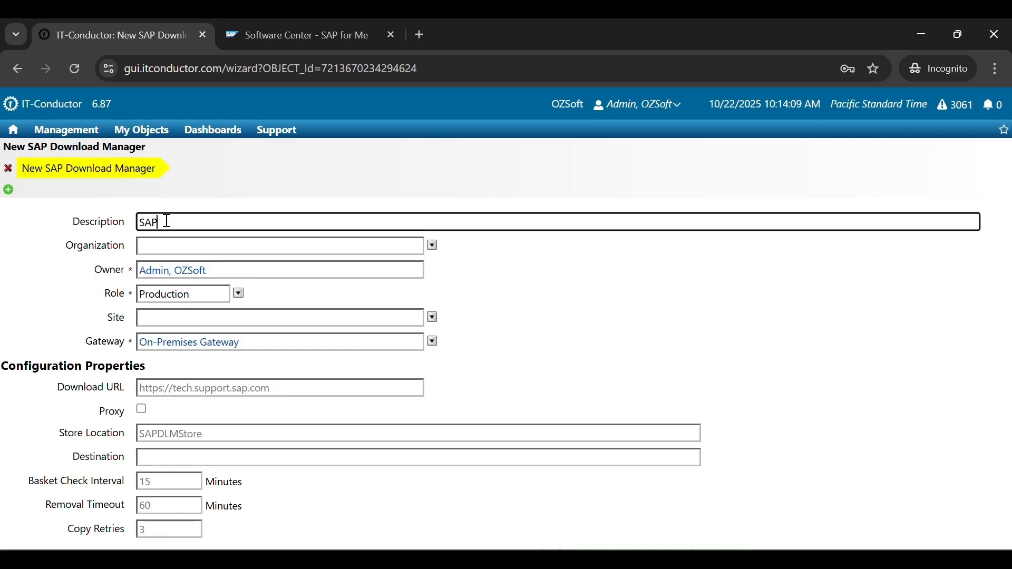
pyautogui.write('SAP Download Mana')
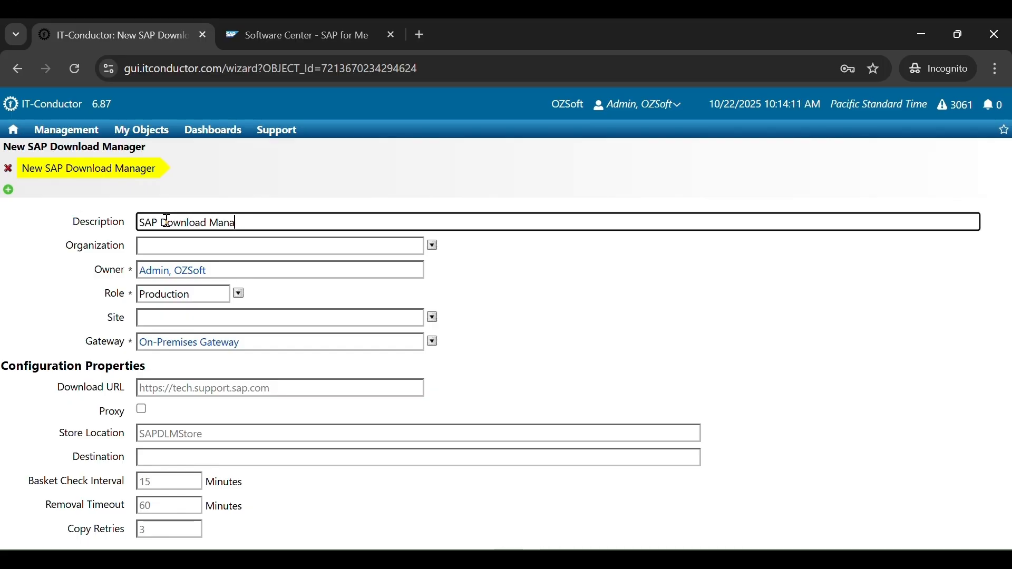
pyautogui.write('ger Test')
pyautogui.moveTo(62, 247); pyautogui.dragTo(139, 250)
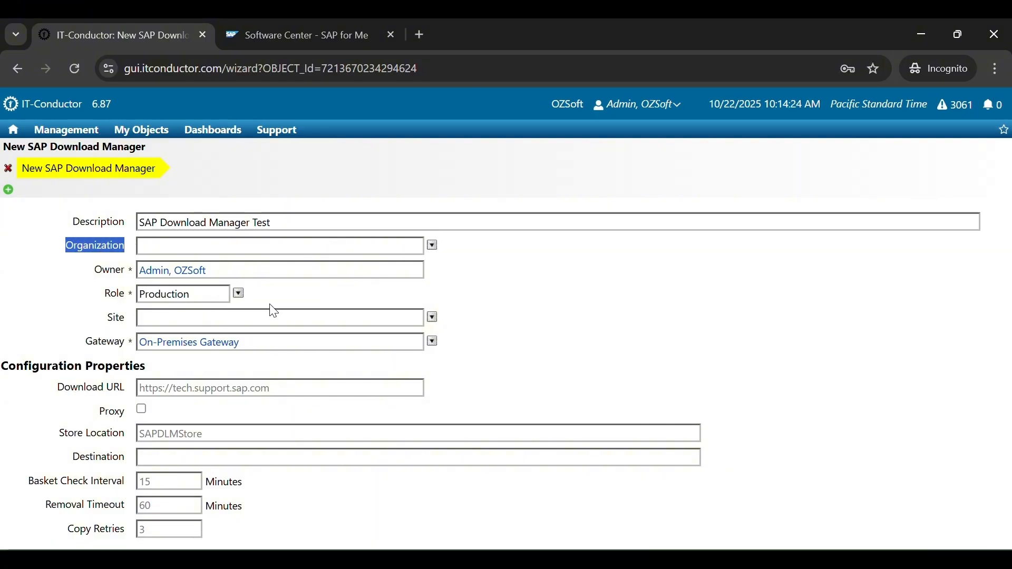
pyautogui.click(432, 246)
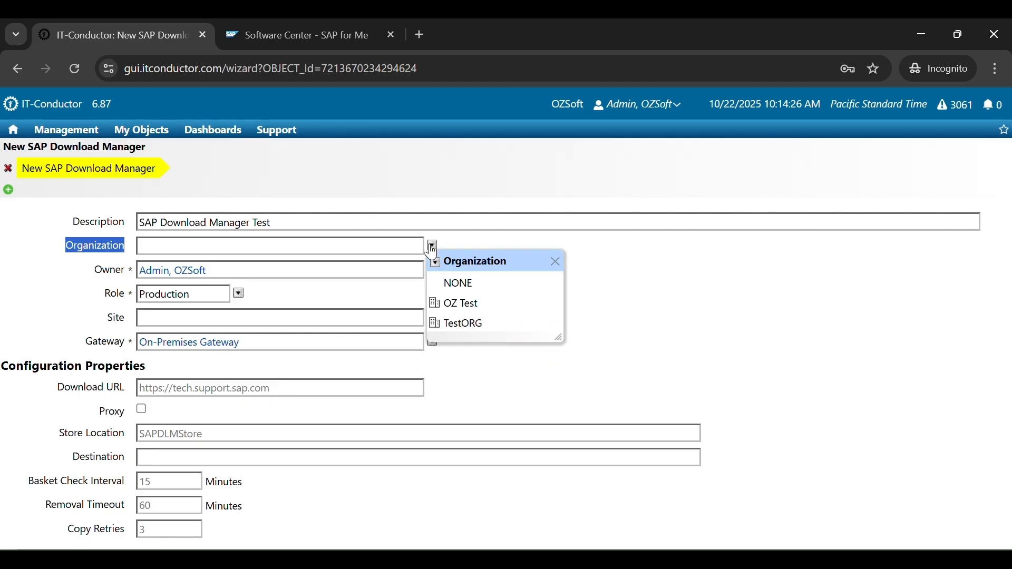
pyautogui.click(466, 284)
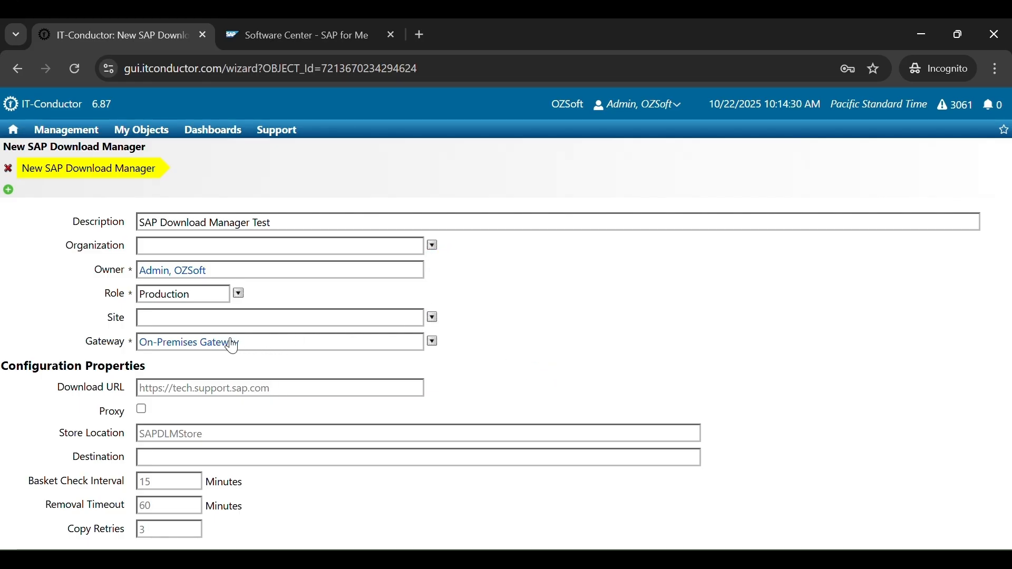
# - Review the Role and Site options, then set the Gateway to Azure Gateway
pyautogui.doubleClick(108, 293)
pyautogui.click(239, 295)
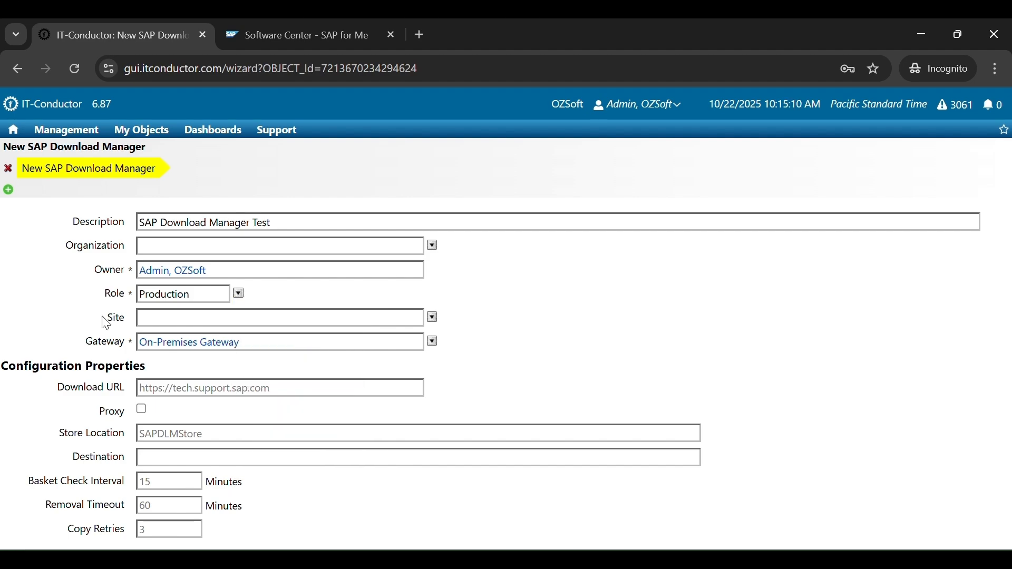
pyautogui.doubleClick(115, 317)
pyautogui.click(433, 321)
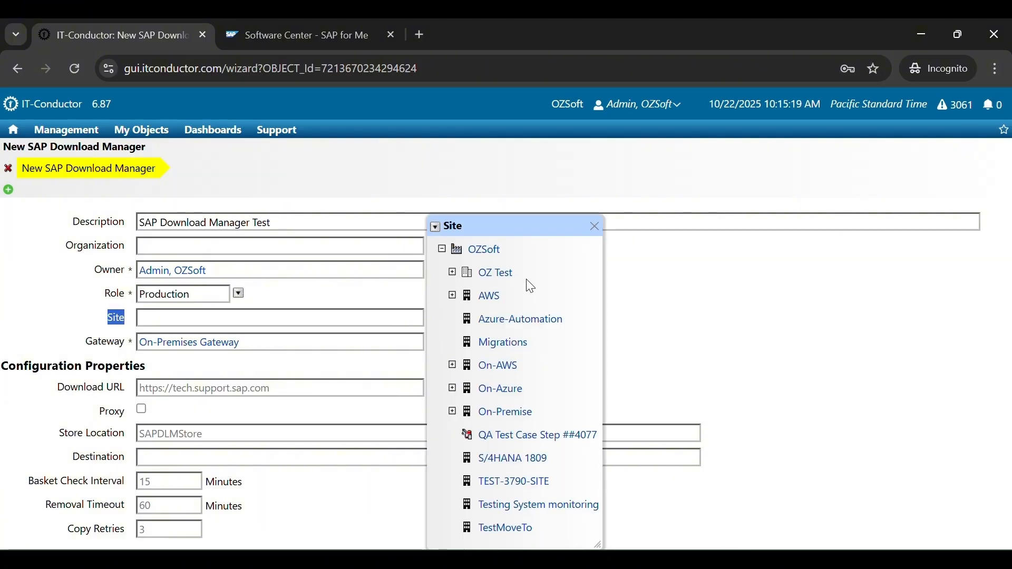
pyautogui.click(596, 227)
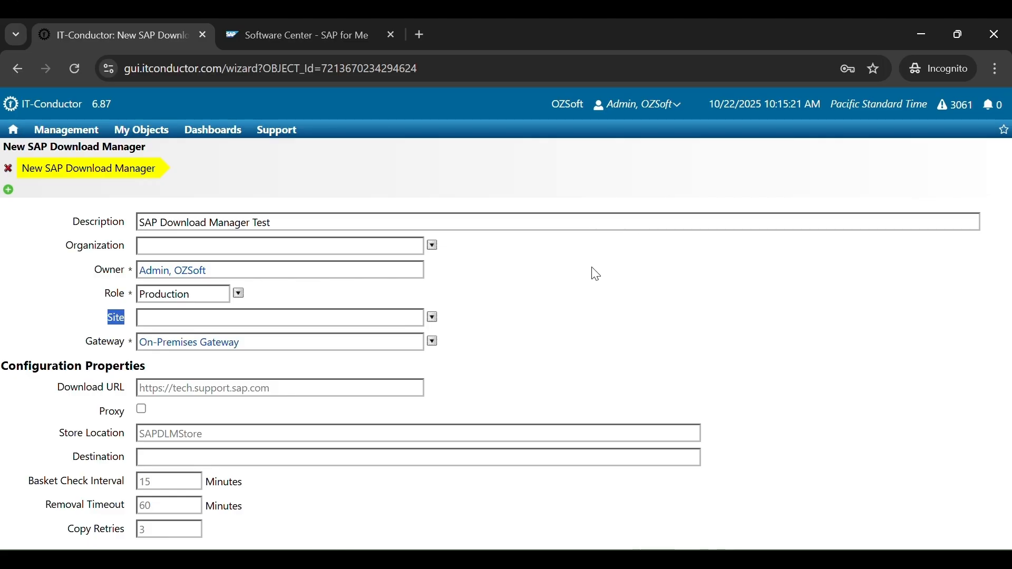
pyautogui.moveTo(84, 343); pyautogui.dragTo(131, 349)
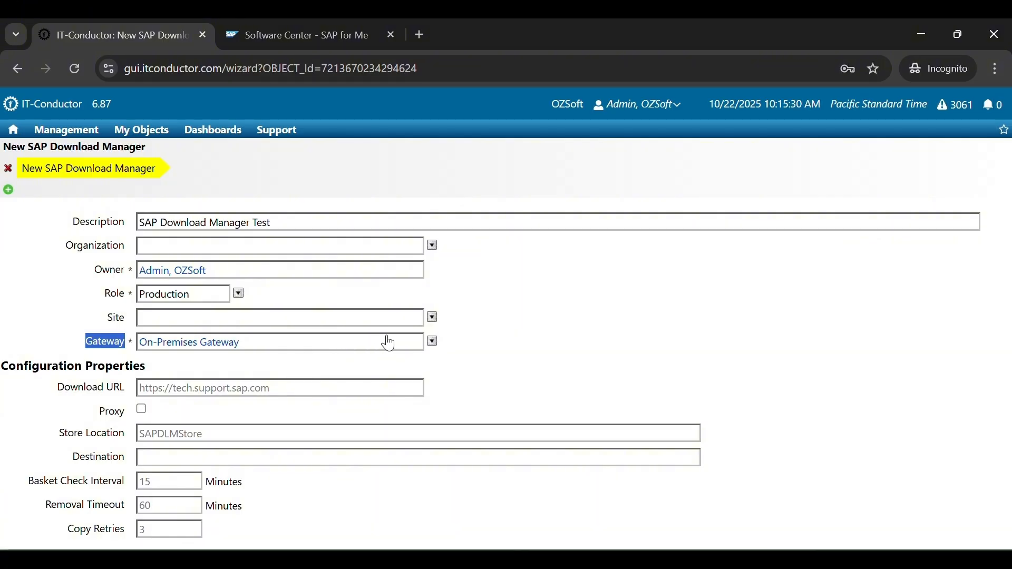
pyautogui.click(434, 343)
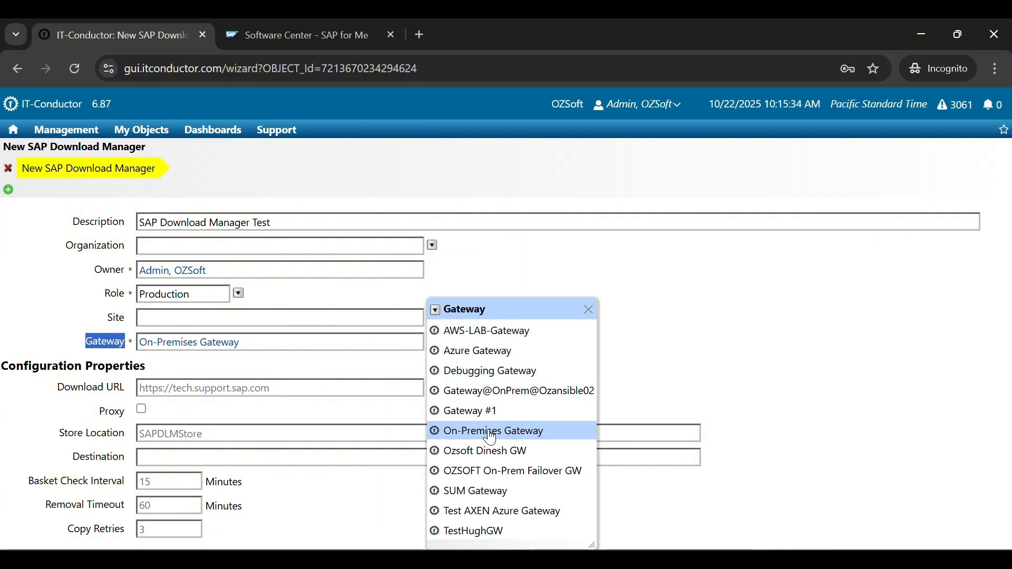
pyautogui.click(494, 352)
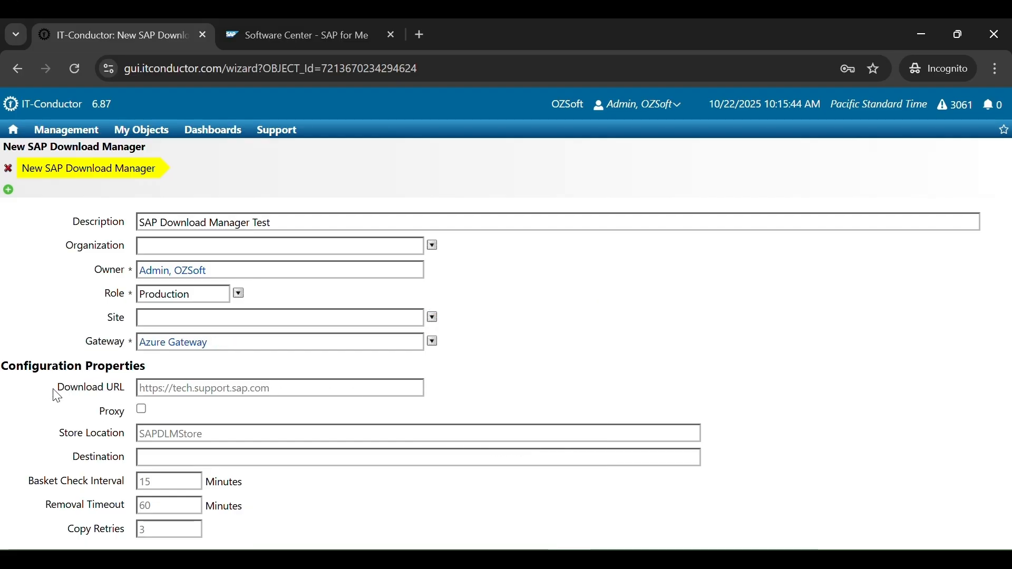
pyautogui.moveTo(55, 390); pyautogui.dragTo(133, 394)
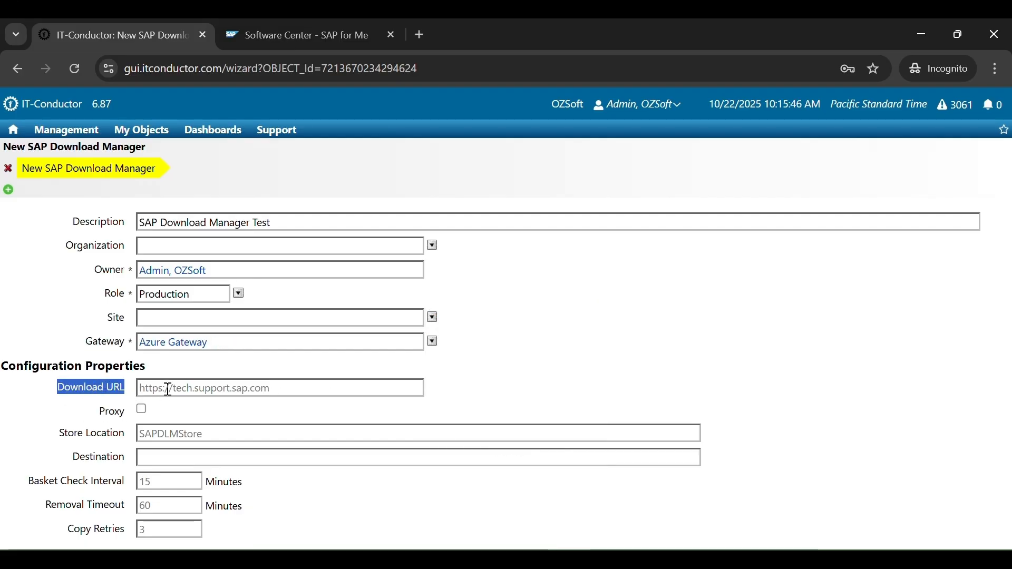
pyautogui.click(173, 390)
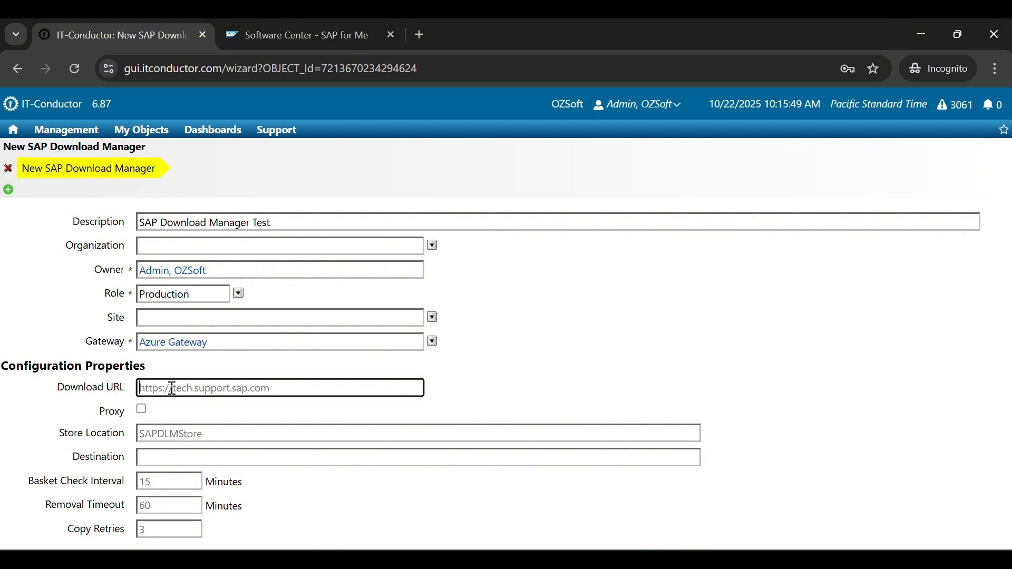
pyautogui.write('https://tech.support.sap.com')
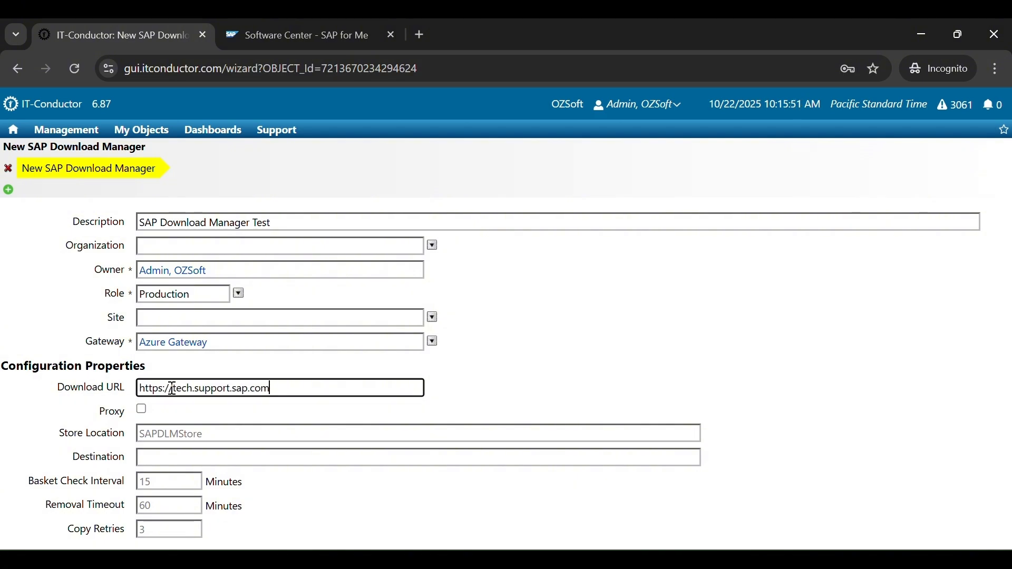
pyautogui.moveTo(160, 391); pyautogui.dragTo(292, 387)
pyautogui.doubleClick(308, 391)
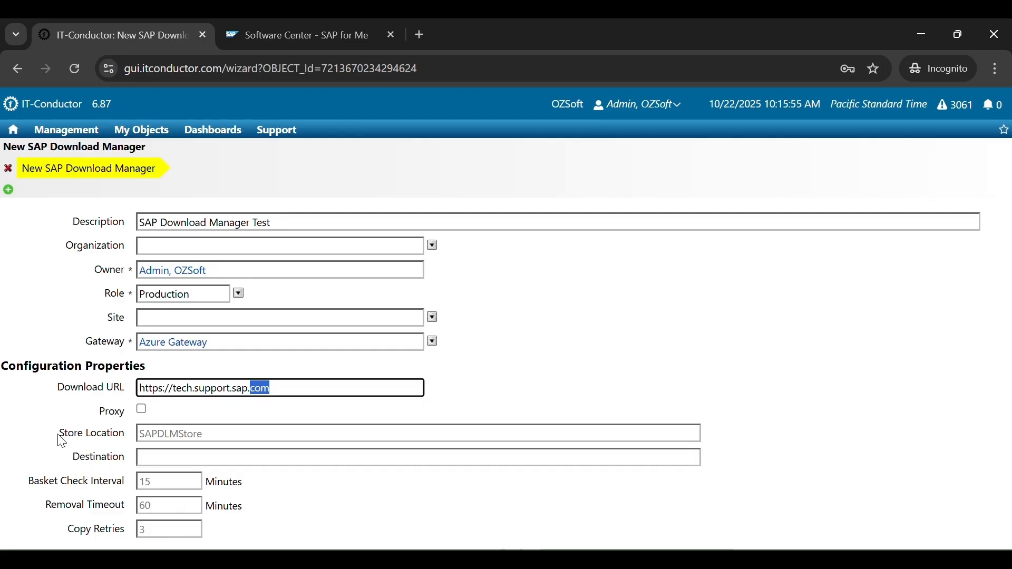
# - Turn Proxy on to reveal its fields, then turn it back off
pyautogui.doubleClick(128, 412)
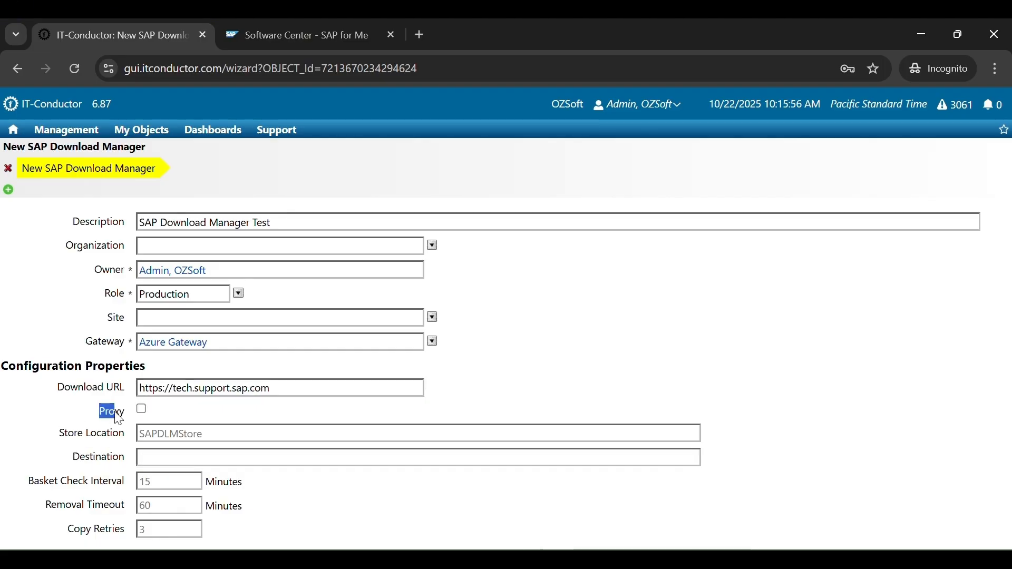
pyautogui.click(142, 410)
pyautogui.scroll(-2, 85, 424)
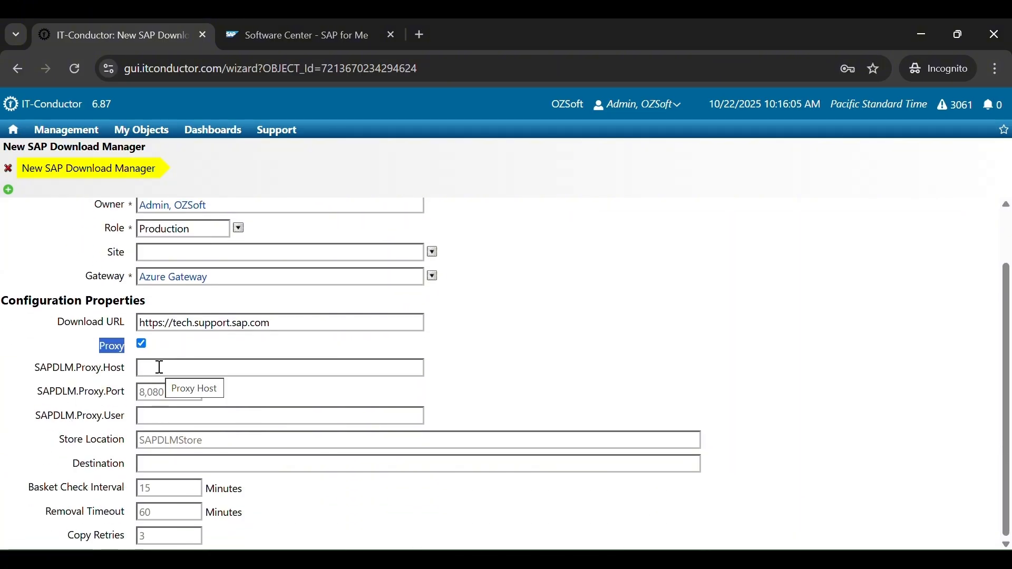
pyautogui.click(141, 345)
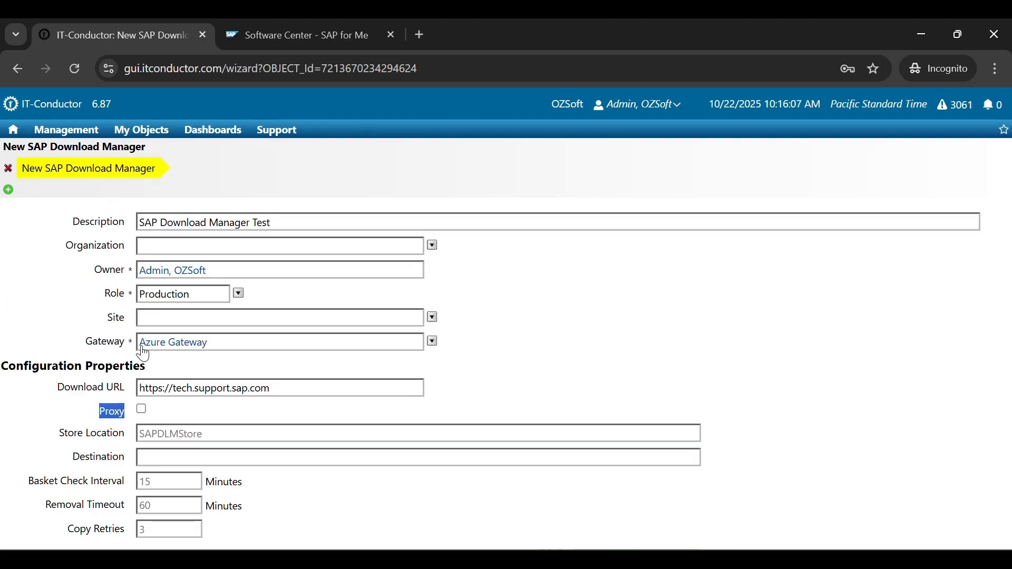
pyautogui.moveTo(59, 435); pyautogui.dragTo(138, 442)
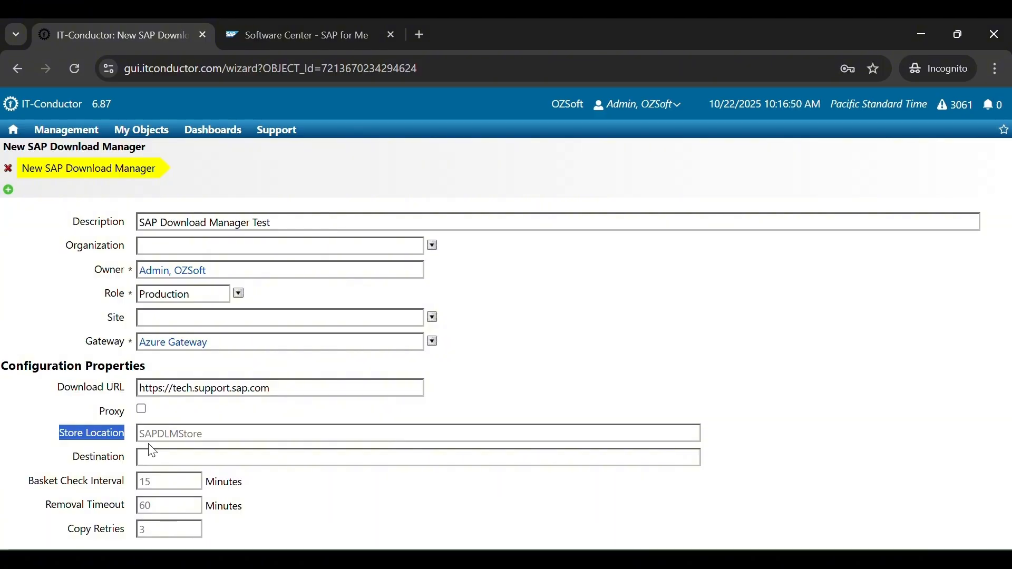
# - Set the Destination path to /mnt/software/SAP/Downloads
pyautogui.click(92, 463)
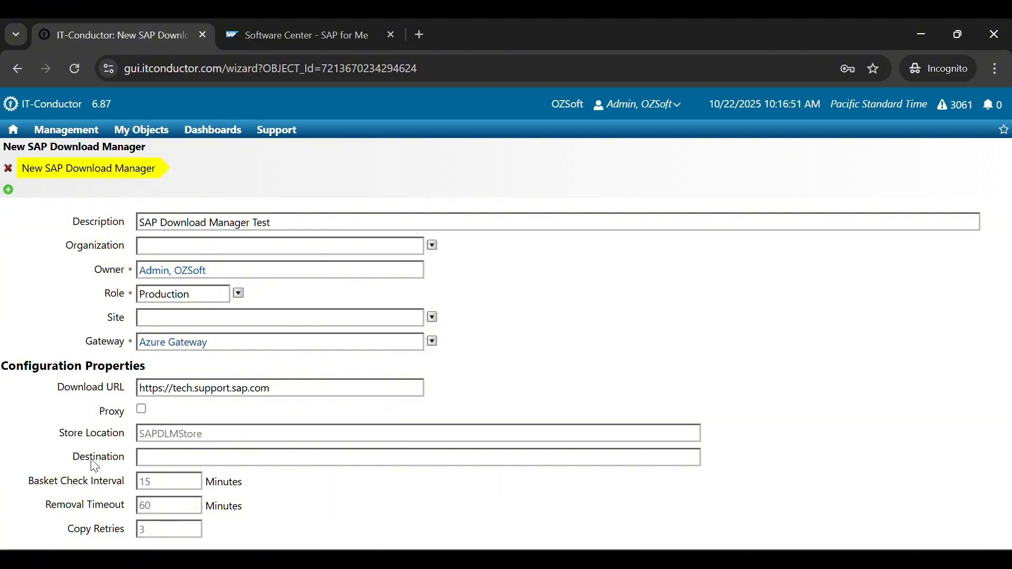
pyautogui.moveTo(78, 463); pyautogui.dragTo(138, 462)
pyautogui.click(165, 458)
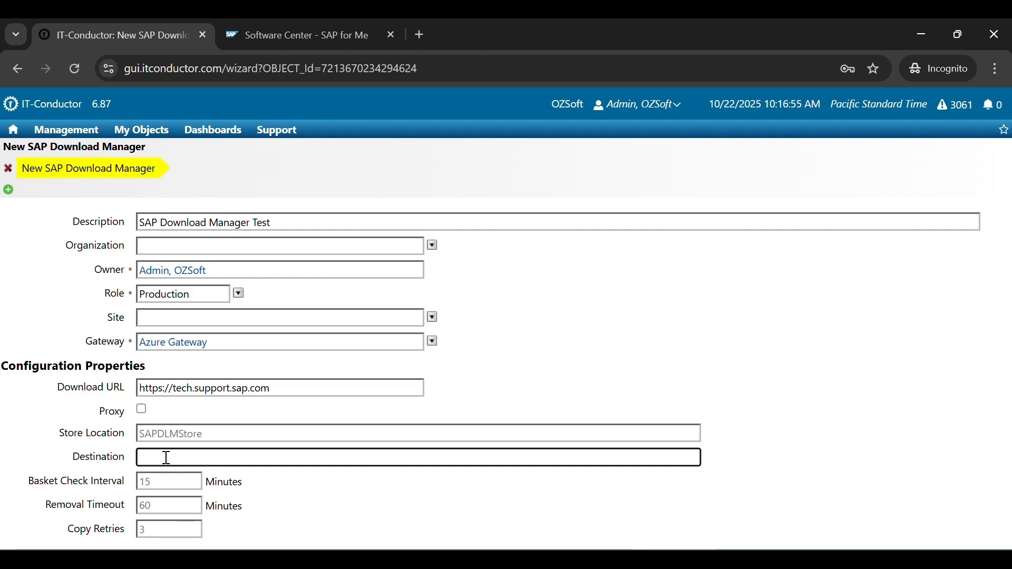
pyautogui.write('/mnt/software/SAP/Downloads')
pyautogui.click(82, 442)
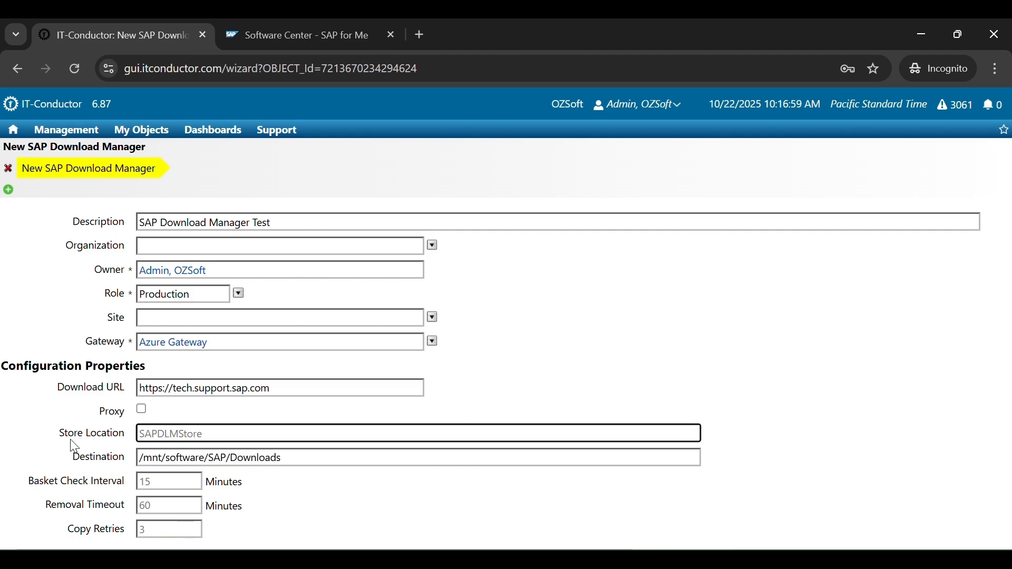
# - Raise the Basket Check Interval and review the Removal Timeout and Copy Retries values
pyautogui.moveTo(28, 482); pyautogui.dragTo(132, 492)
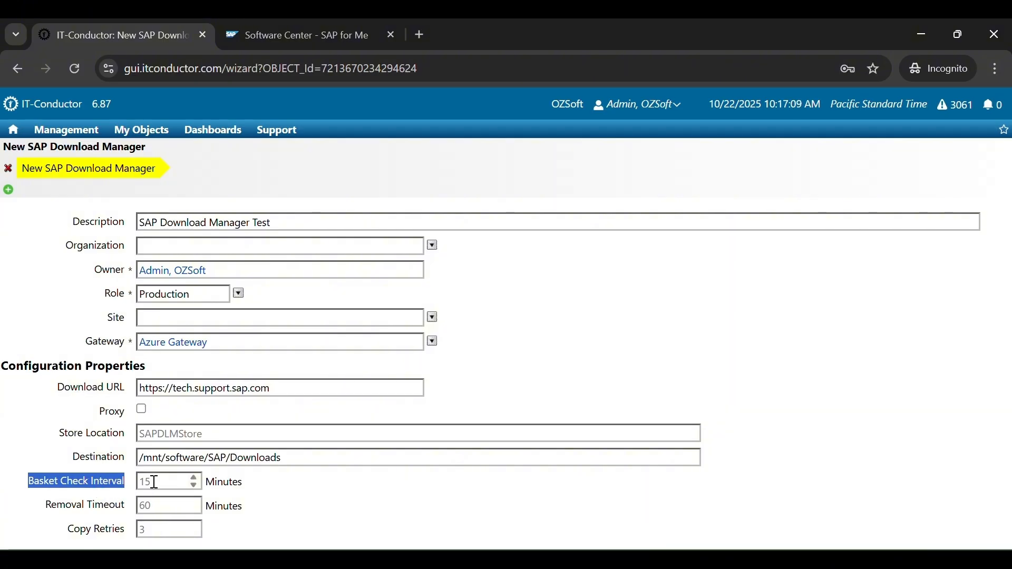
pyautogui.click(195, 478)
pyautogui.click(195, 478)
pyautogui.click(196, 480)
pyautogui.click(196, 481)
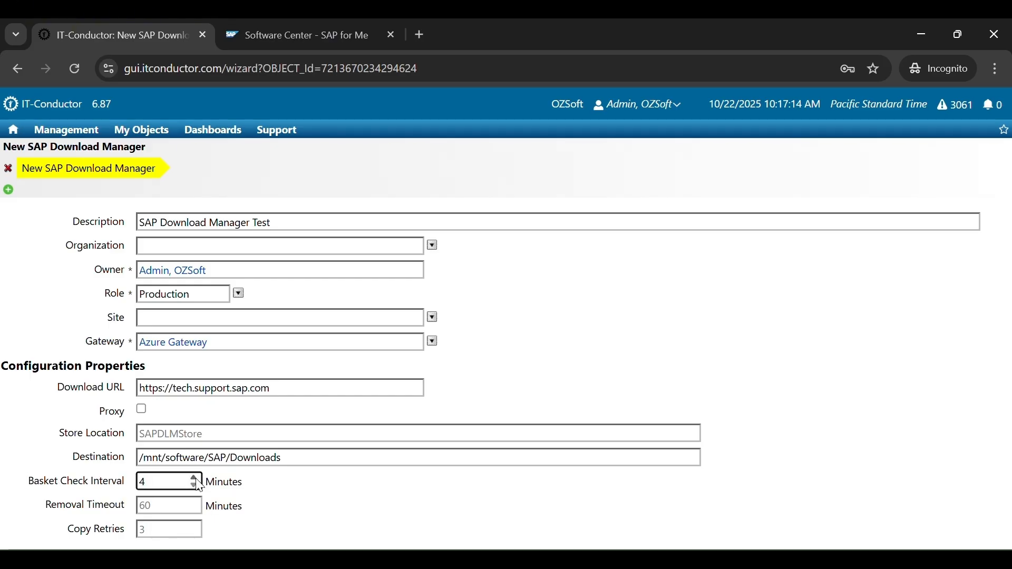
pyautogui.moveTo(188, 486); pyautogui.dragTo(133, 490)
pyautogui.moveTo(46, 505); pyautogui.dragTo(142, 511)
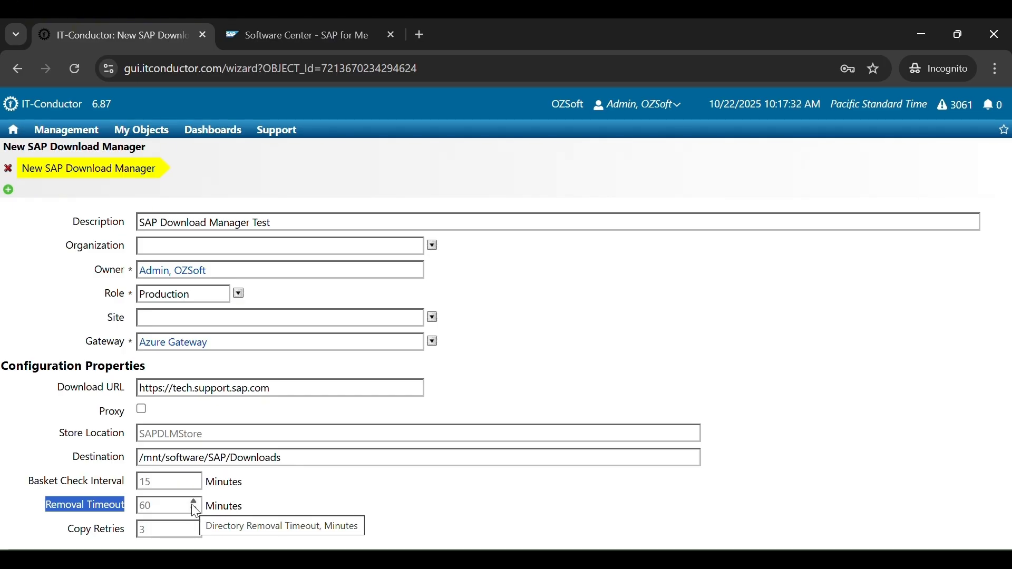
pyautogui.click(163, 506)
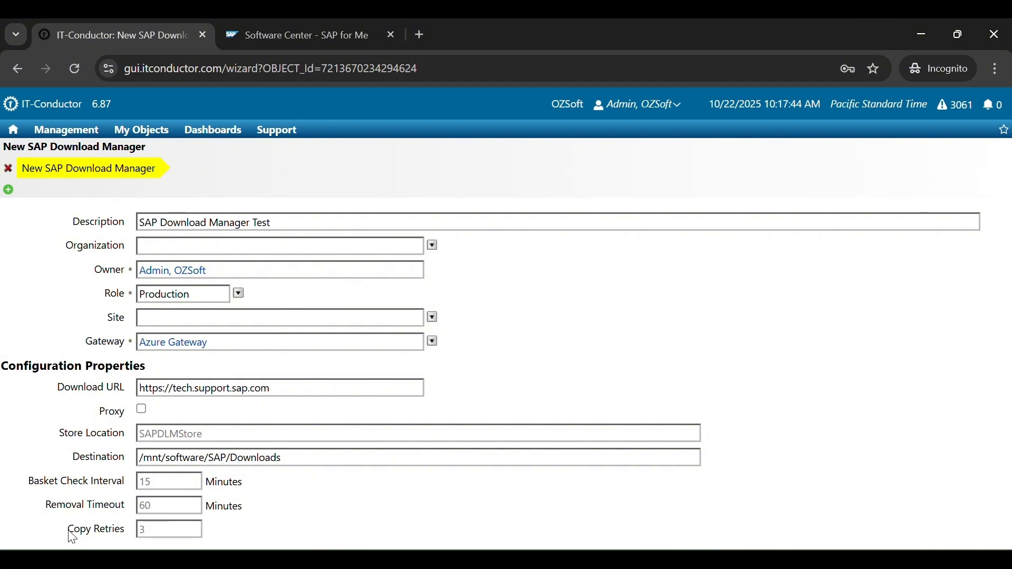
pyautogui.moveTo(69, 534); pyautogui.dragTo(128, 537)
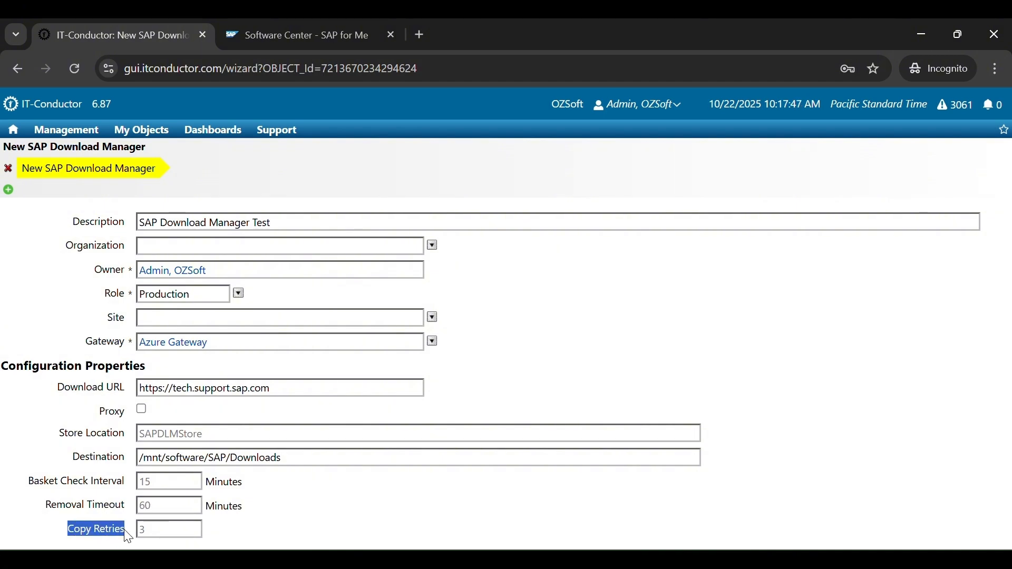
pyautogui.click(163, 525)
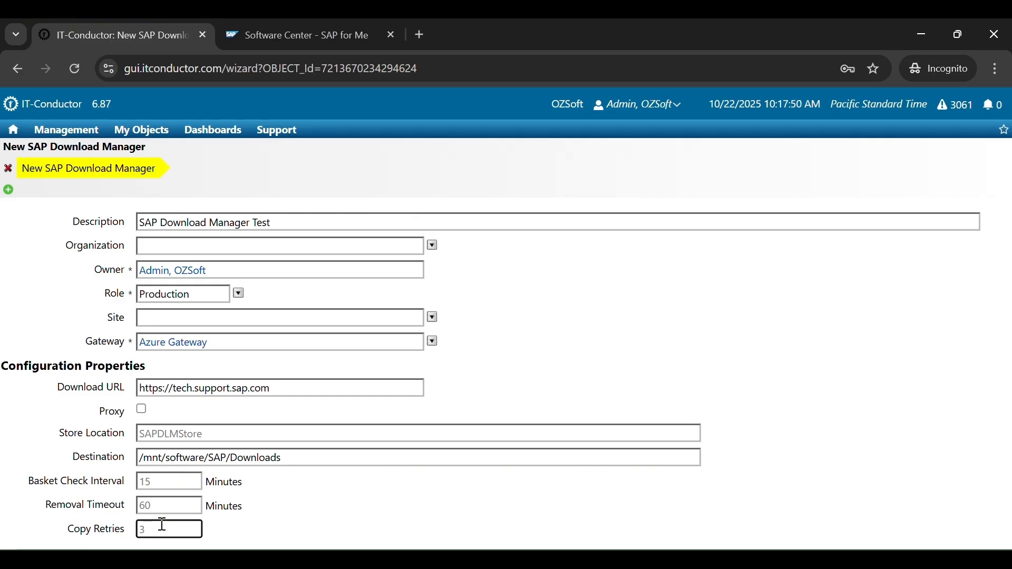
pyautogui.click(285, 523)
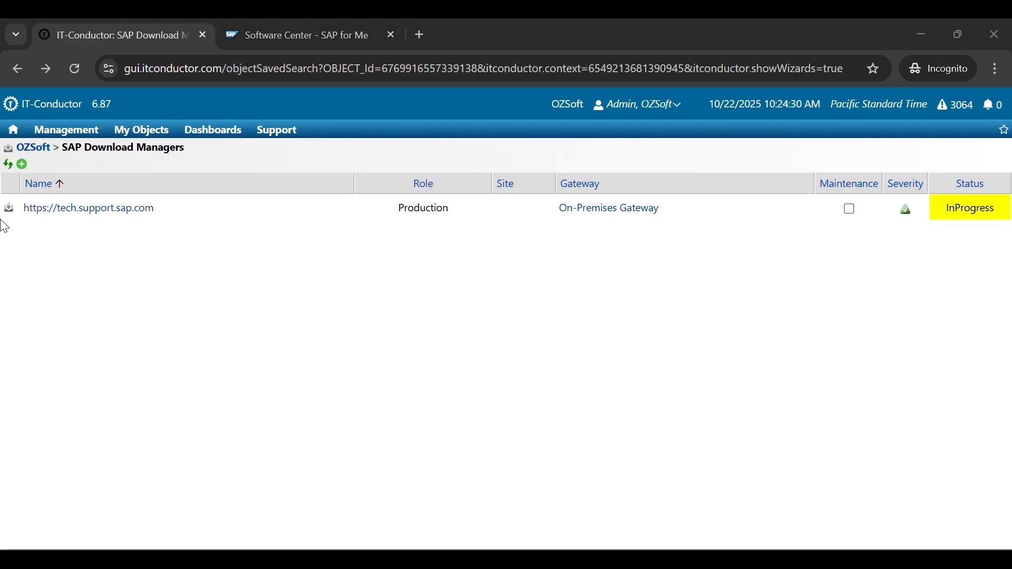
# - From the new manager's Accounts list, begin adding an SAP DLM account
pyautogui.moveTo(216, 211)
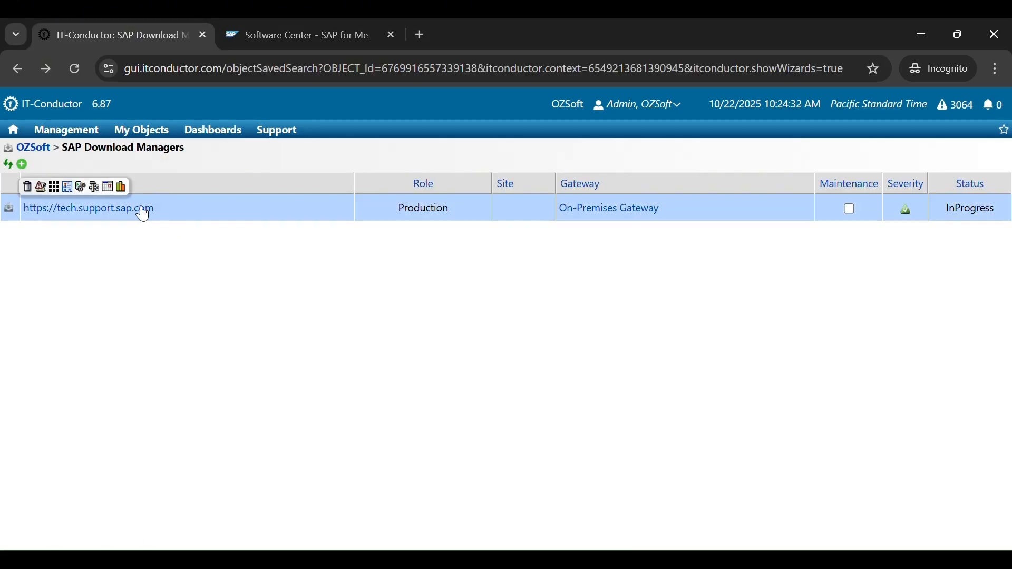
pyautogui.click(9, 209)
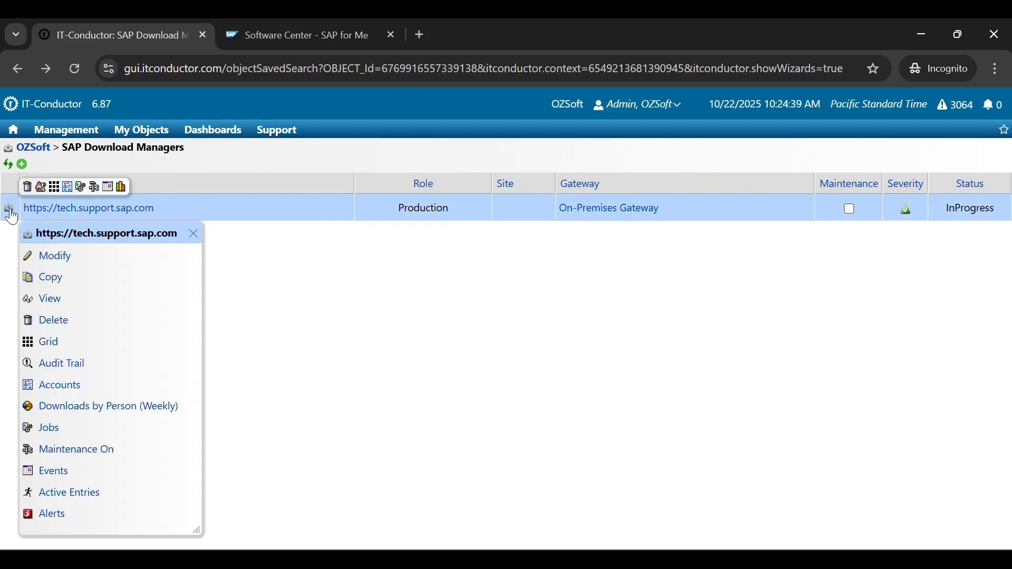
pyautogui.click(62, 390)
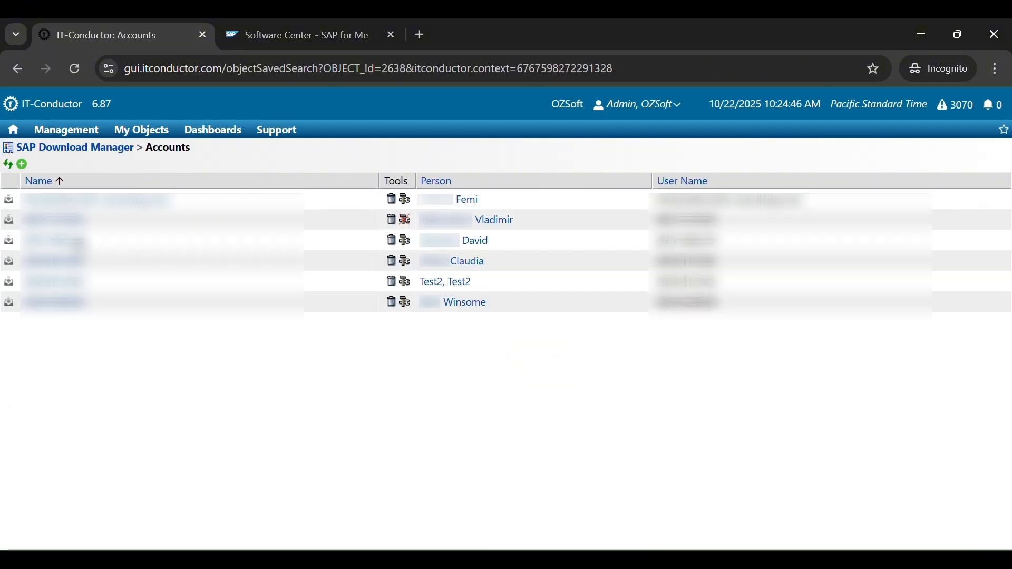
pyautogui.click(22, 166)
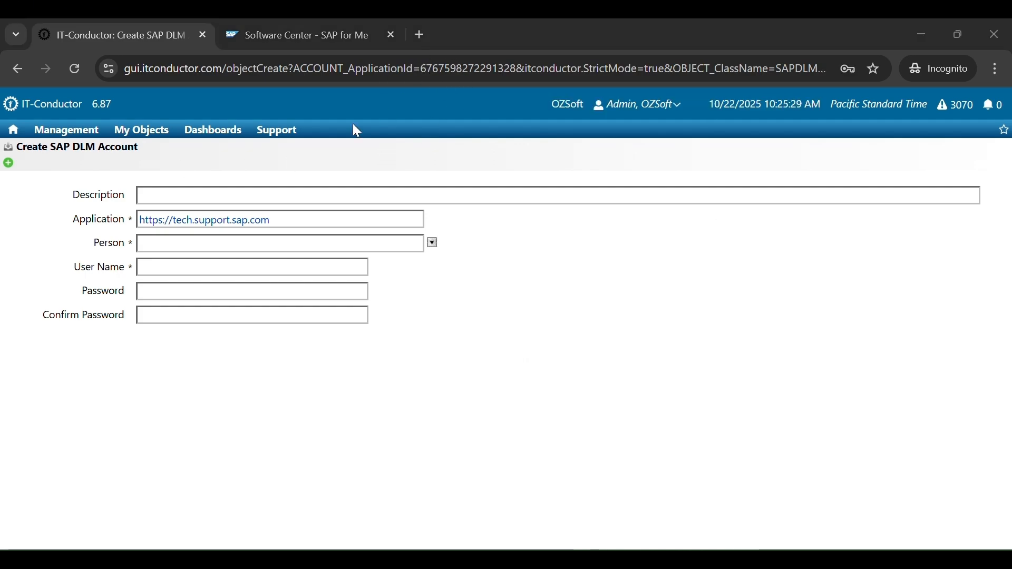
# - Describe the account as Admin User and assign it to the admin person
pyautogui.click(163, 202)
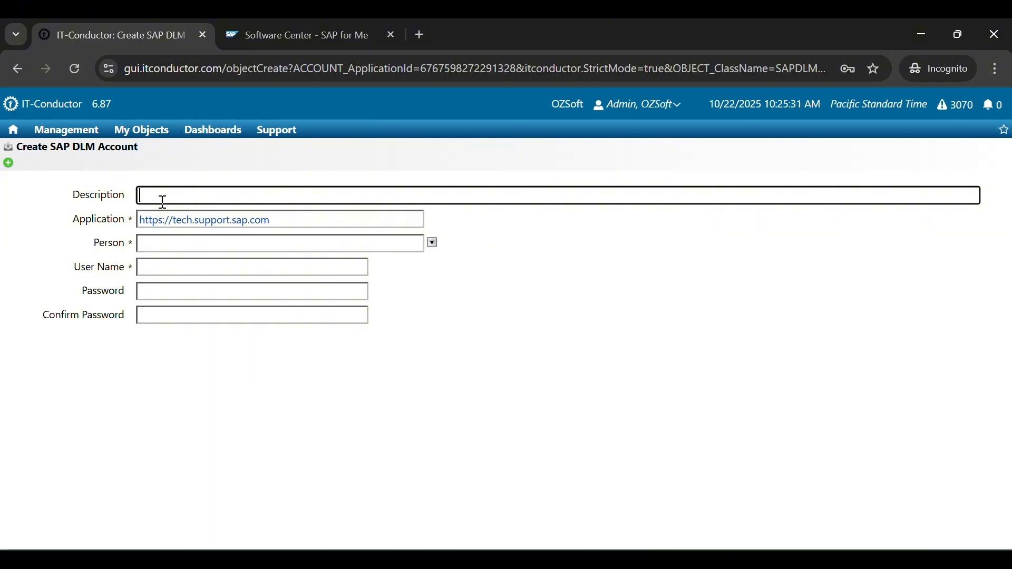
pyautogui.write('Admin User')
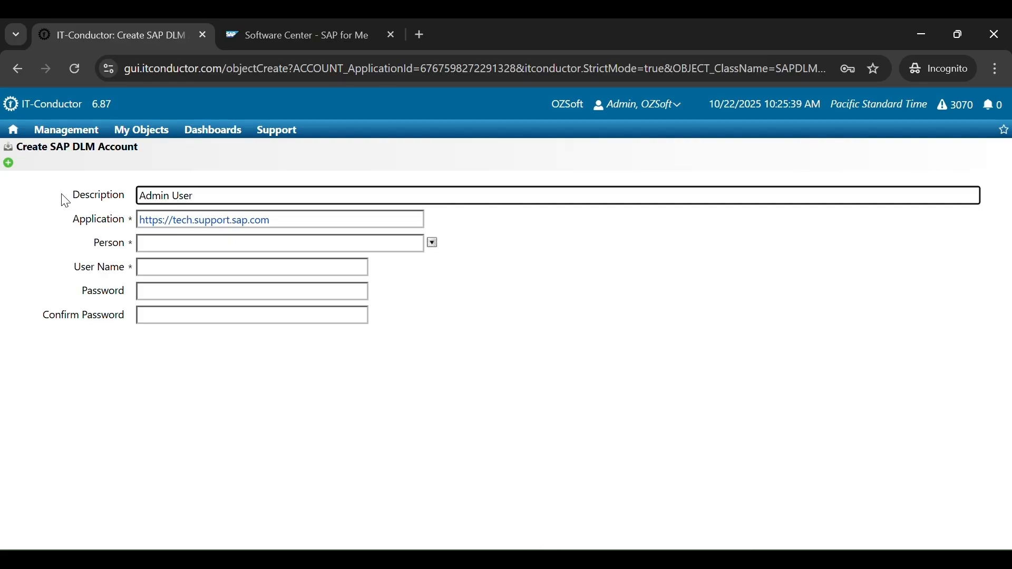
pyautogui.moveTo(72, 199); pyautogui.dragTo(102, 203)
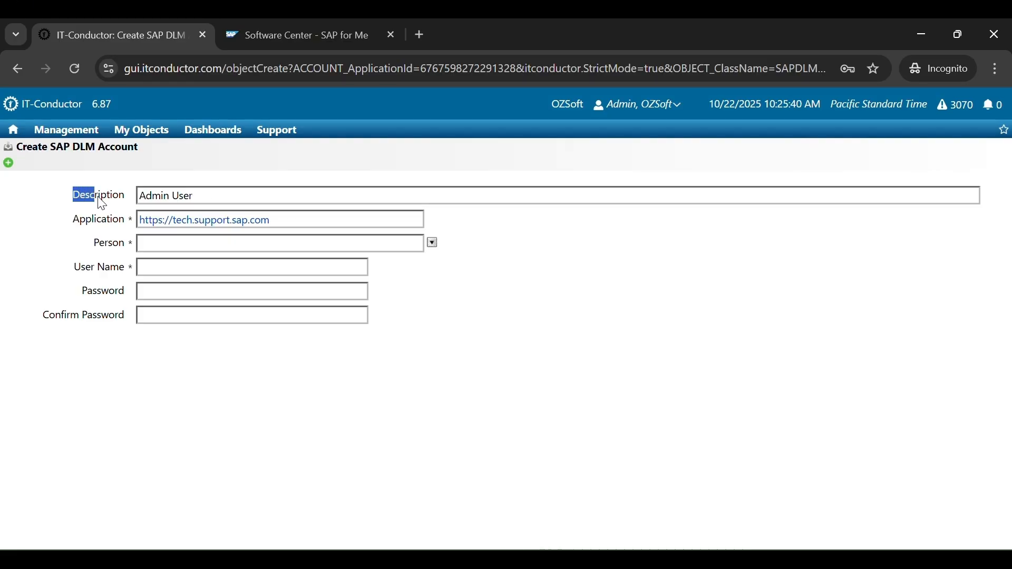
pyautogui.click(117, 217)
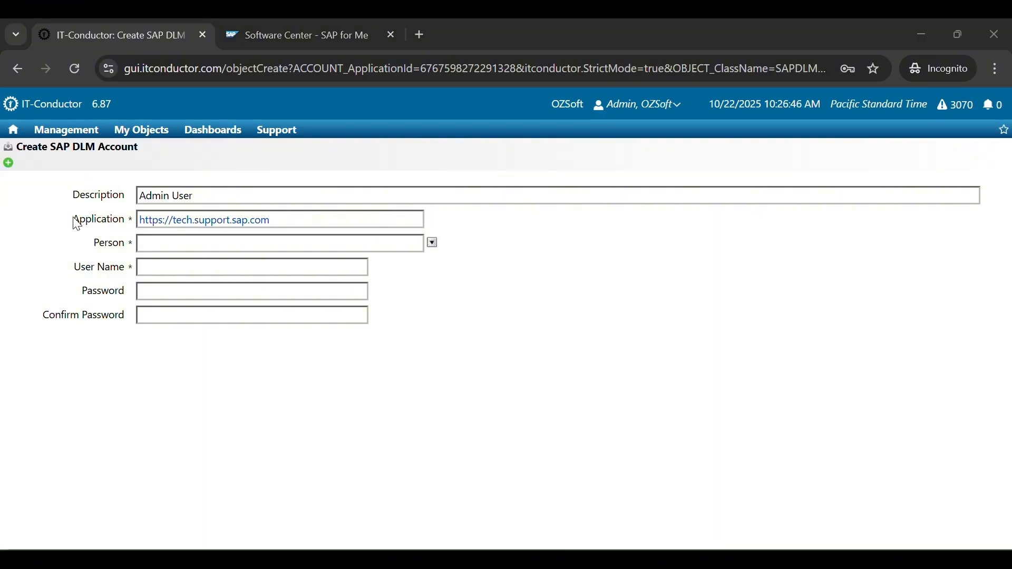
pyautogui.moveTo(73, 218); pyautogui.dragTo(131, 225)
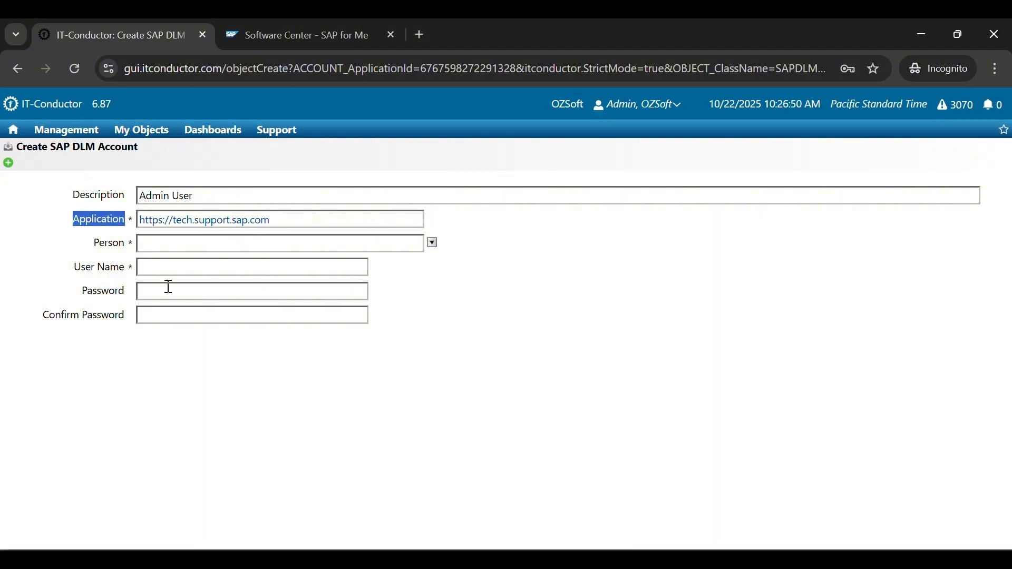
pyautogui.click(96, 243)
pyautogui.moveTo(96, 244); pyautogui.dragTo(133, 251)
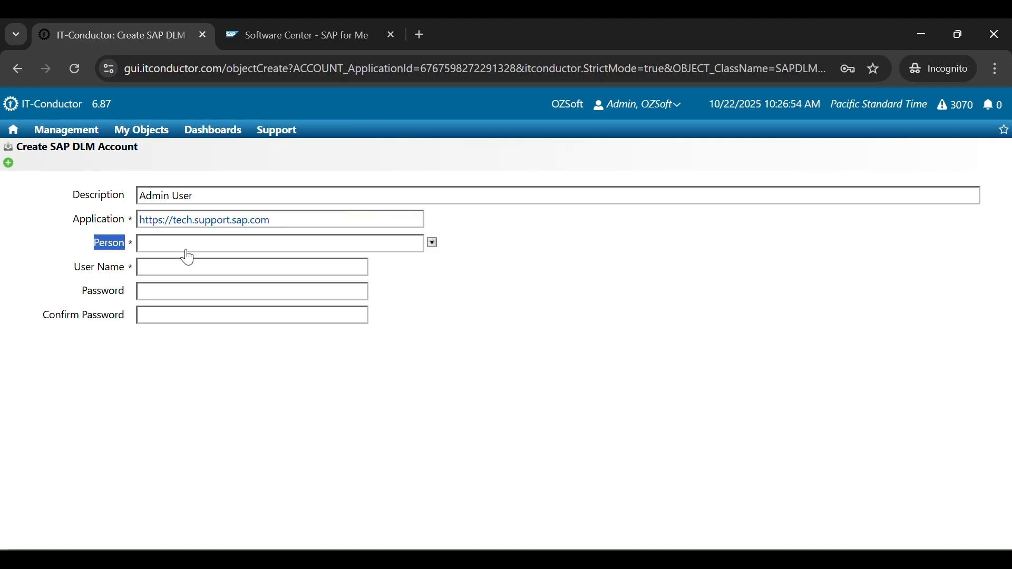
pyautogui.click(433, 244)
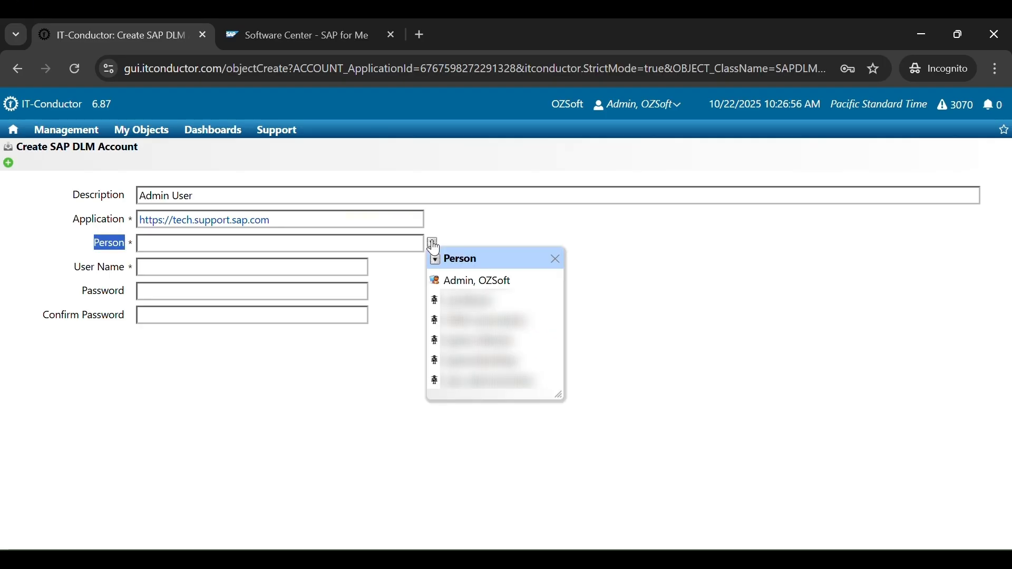
pyautogui.click(477, 281)
# - Fill in the user name, password and password confirmation, then save and acknowledge the confirmation
pyautogui.moveTo(74, 271); pyautogui.dragTo(138, 274)
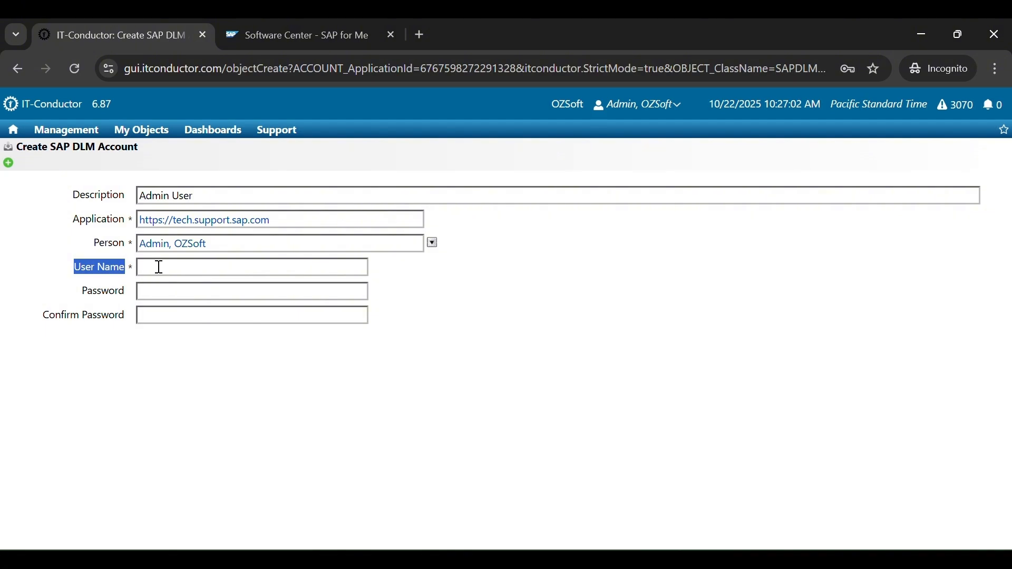
pyautogui.click(158, 268)
pyautogui.hotkey('ctrl', 'v')
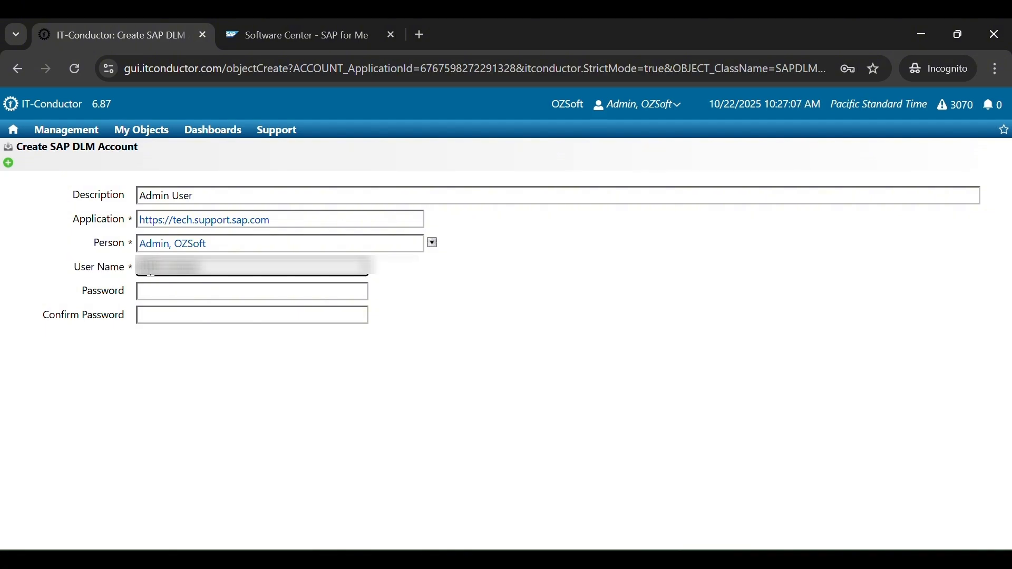
pyautogui.moveTo(86, 291); pyautogui.dragTo(128, 294)
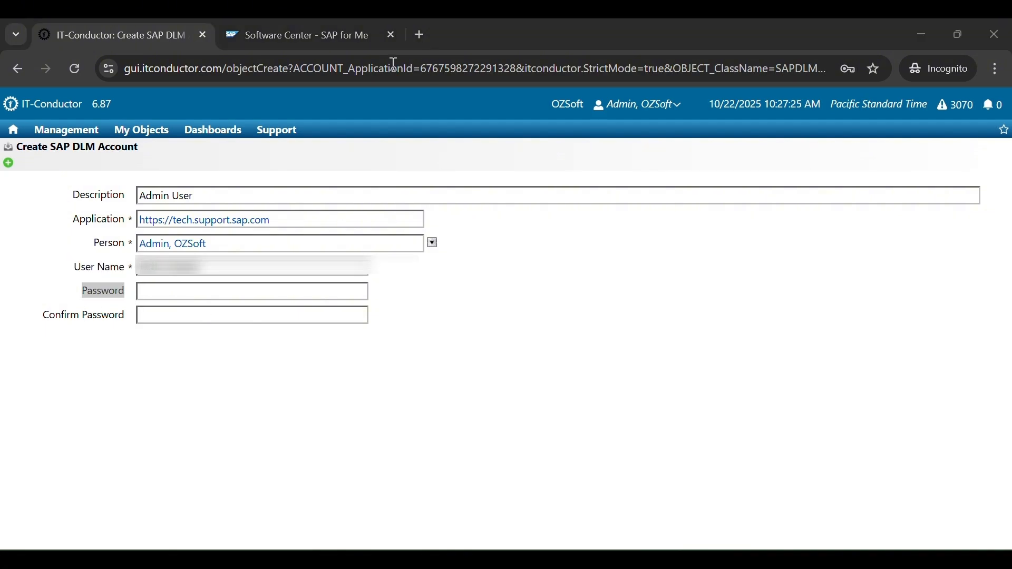
pyautogui.click(82, 292)
pyautogui.hotkey('ctrl', 'v')
pyautogui.click(148, 315)
pyautogui.hotkey('ctrl', 'v')
pyautogui.click(147, 343)
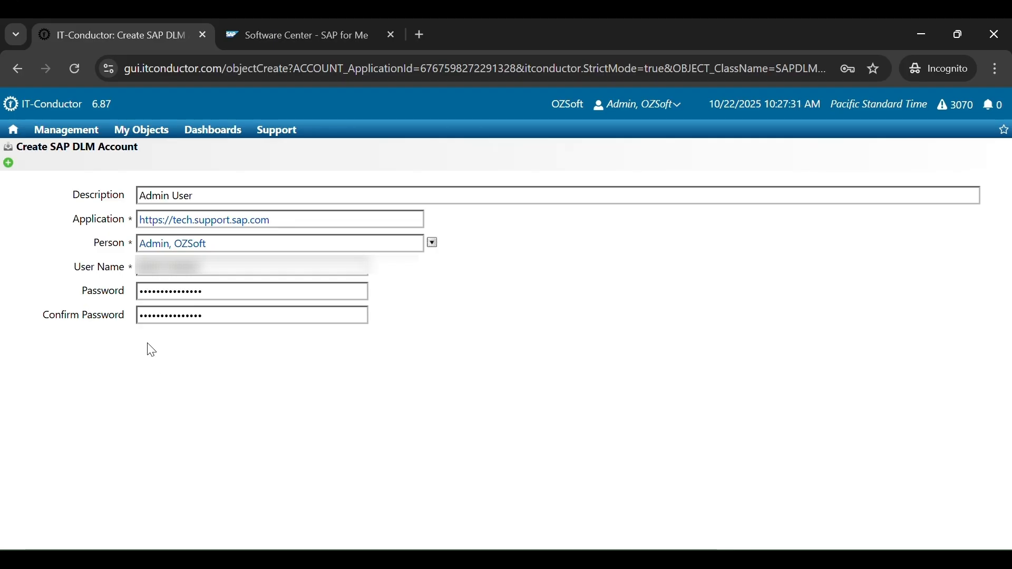
pyautogui.click(9, 167)
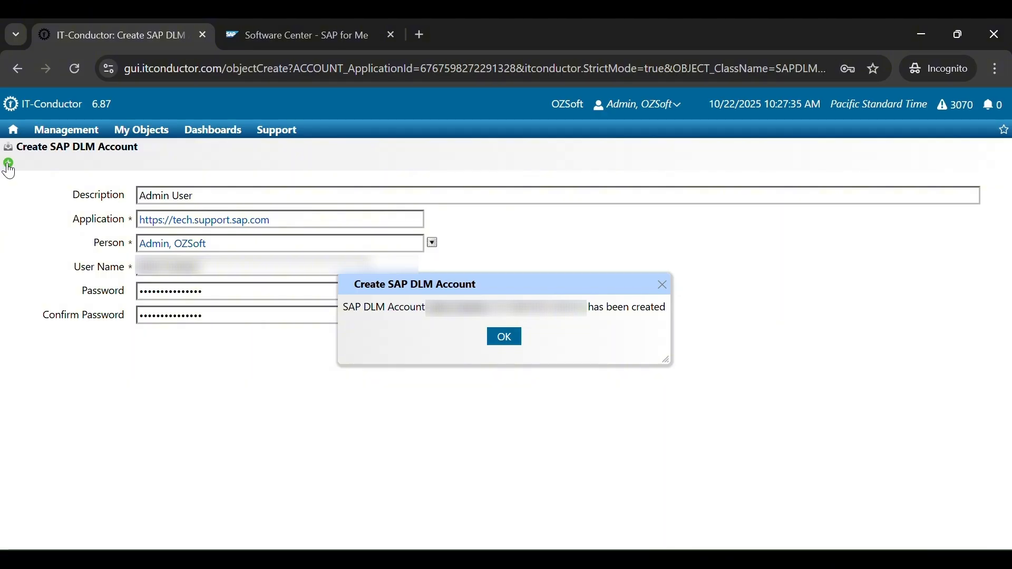
pyautogui.click(506, 338)
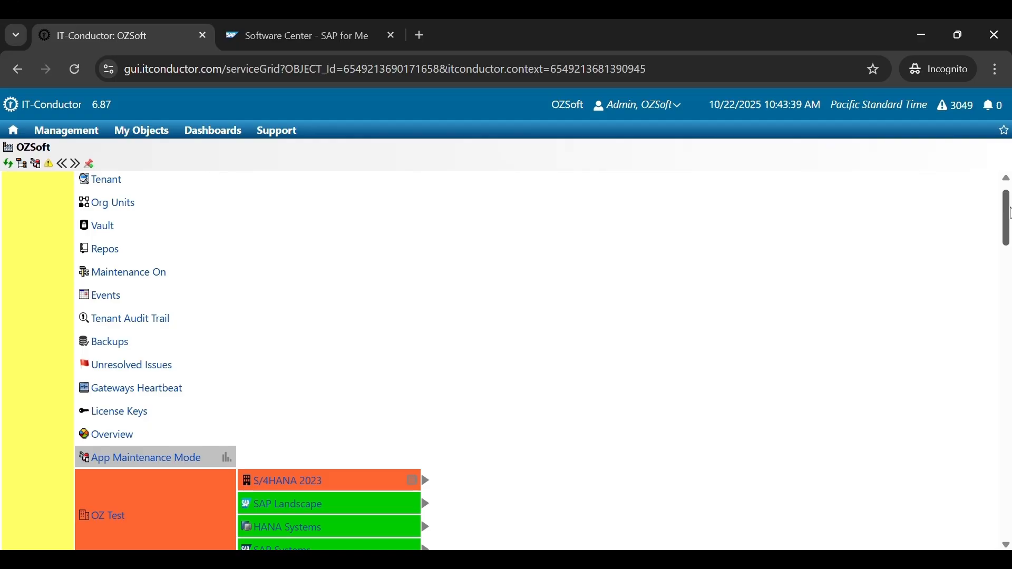
# - Scroll the OZSoft service grid and open the SAP Download Manager tile's metrics page
pyautogui.moveTo(1007, 214); pyautogui.dragTo(1008, 511)
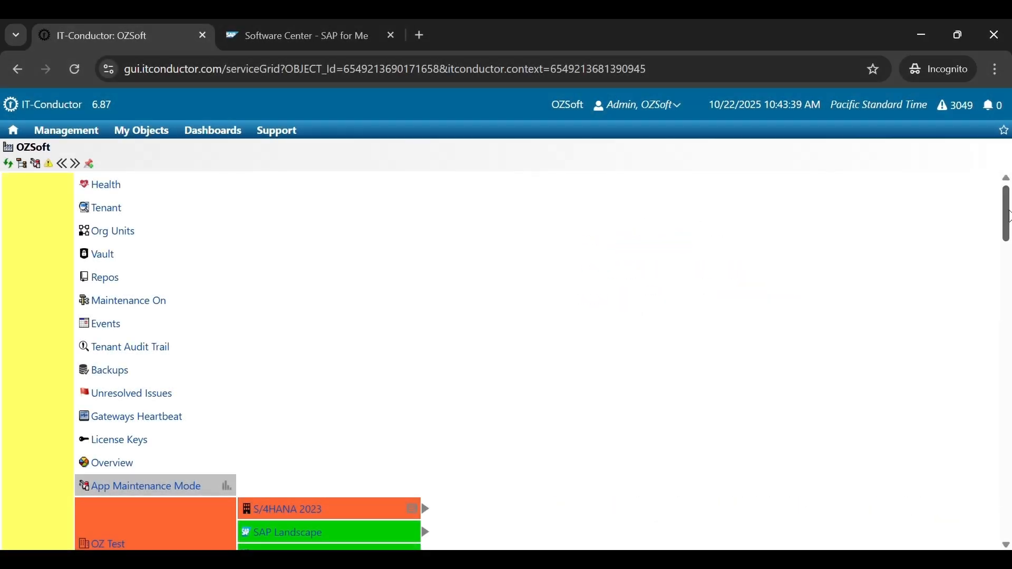
pyautogui.moveTo(1009, 216); pyautogui.dragTo(1009, 509)
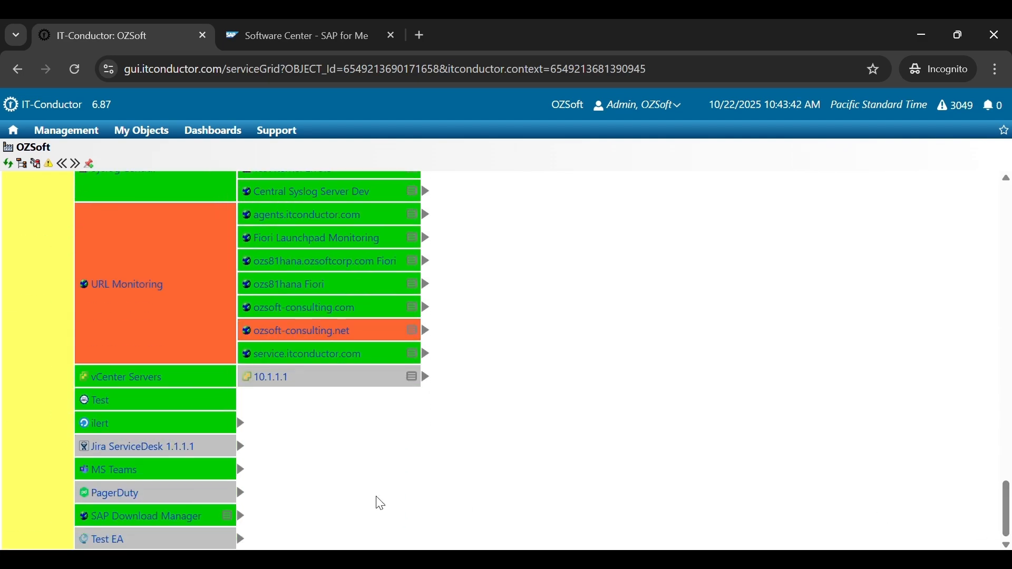
pyautogui.click(189, 514)
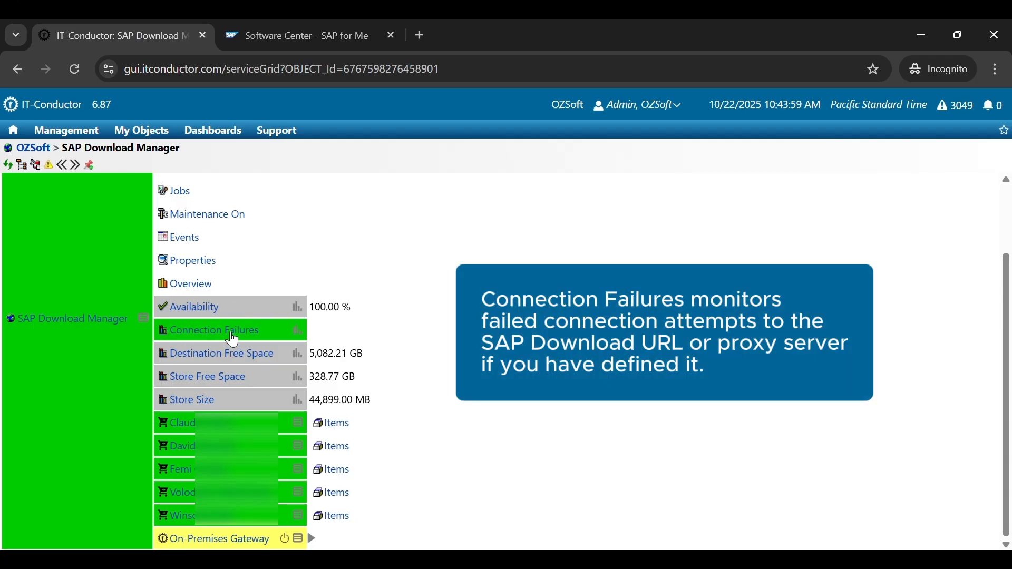
pyautogui.moveTo(246, 337)
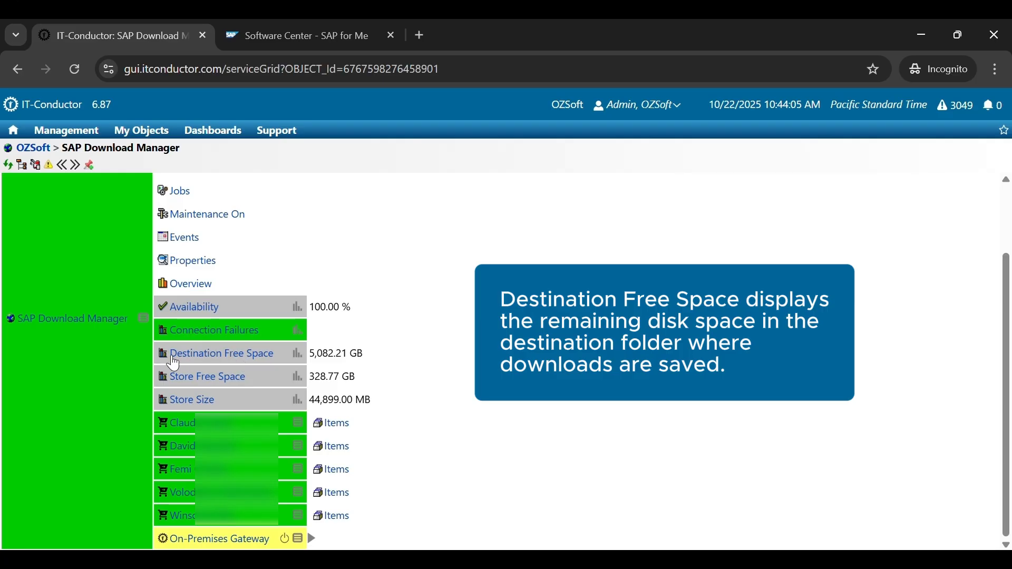
pyautogui.moveTo(237, 363)
pyautogui.moveTo(338, 363)
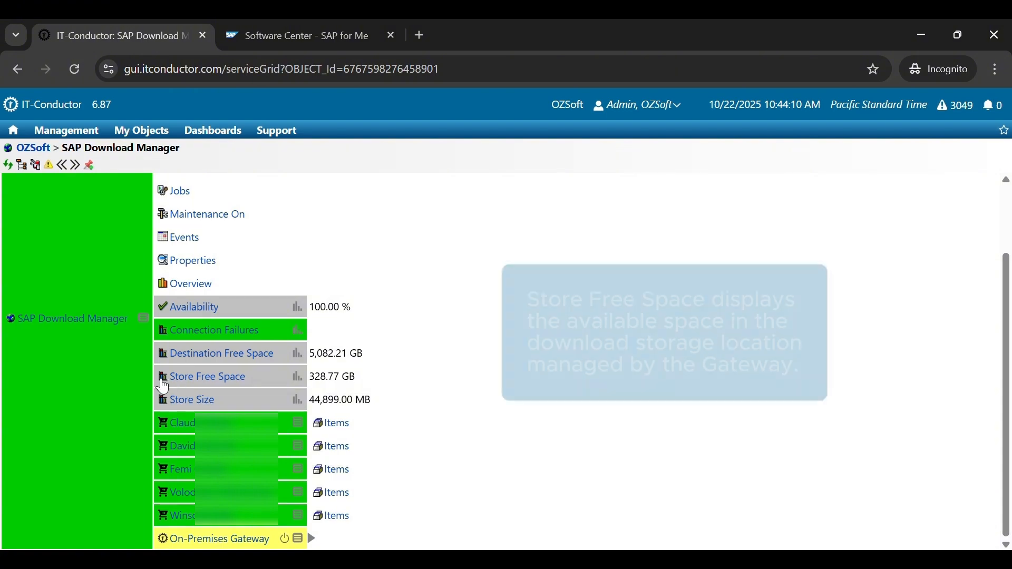
pyautogui.moveTo(241, 388)
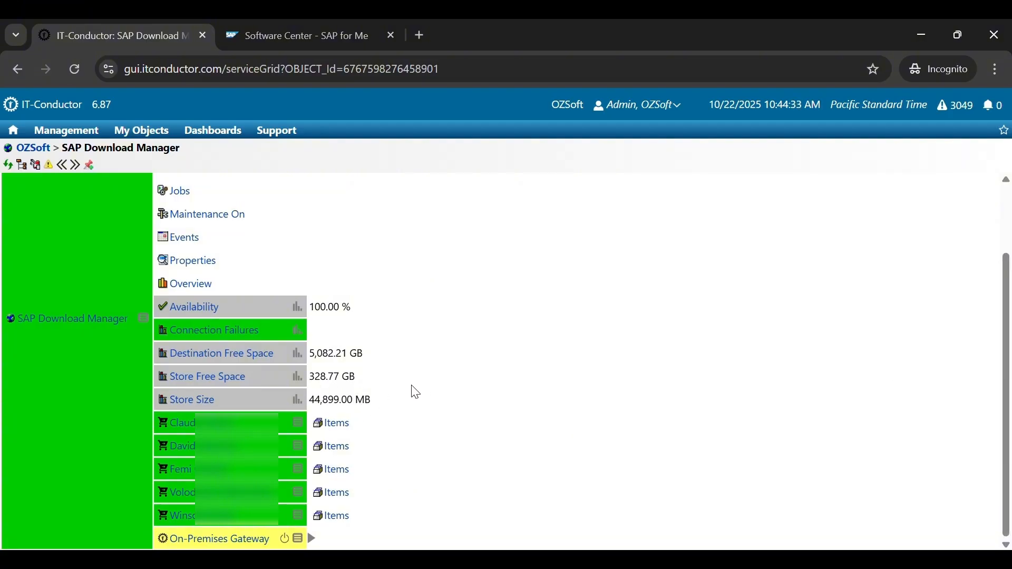
pyautogui.click(300, 408)
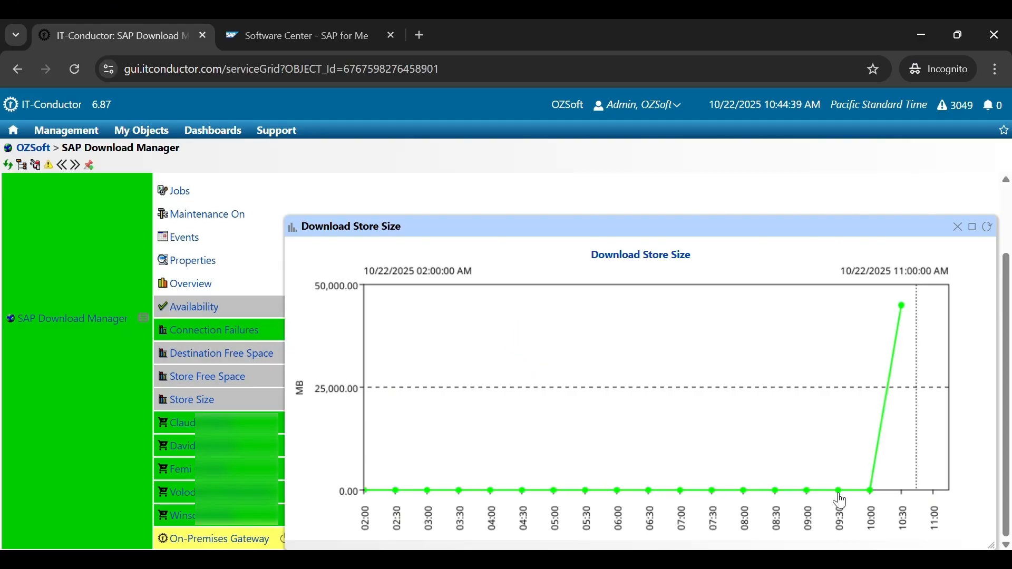
pyautogui.click(972, 226)
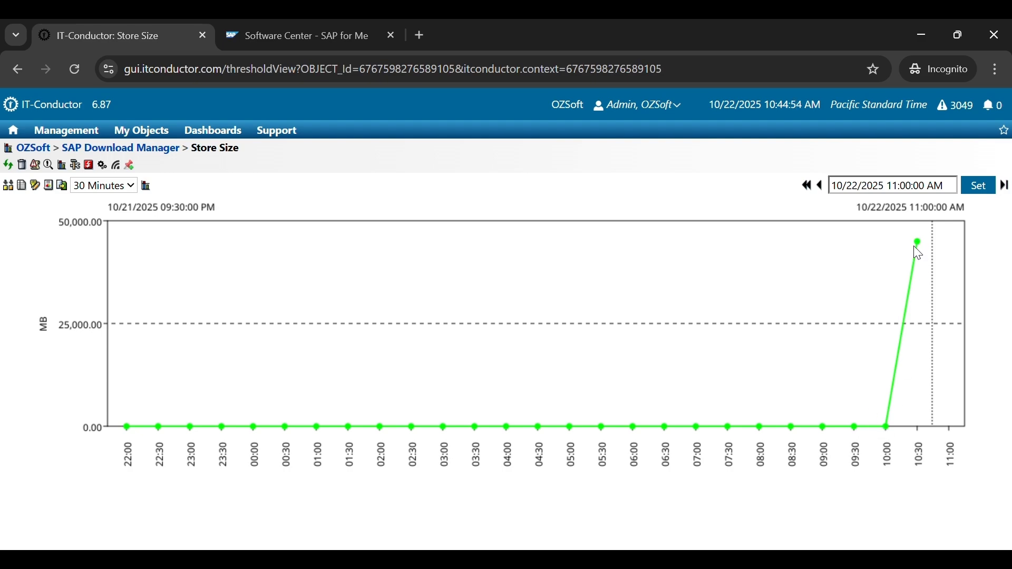
pyautogui.click(136, 191)
pyautogui.click(106, 350)
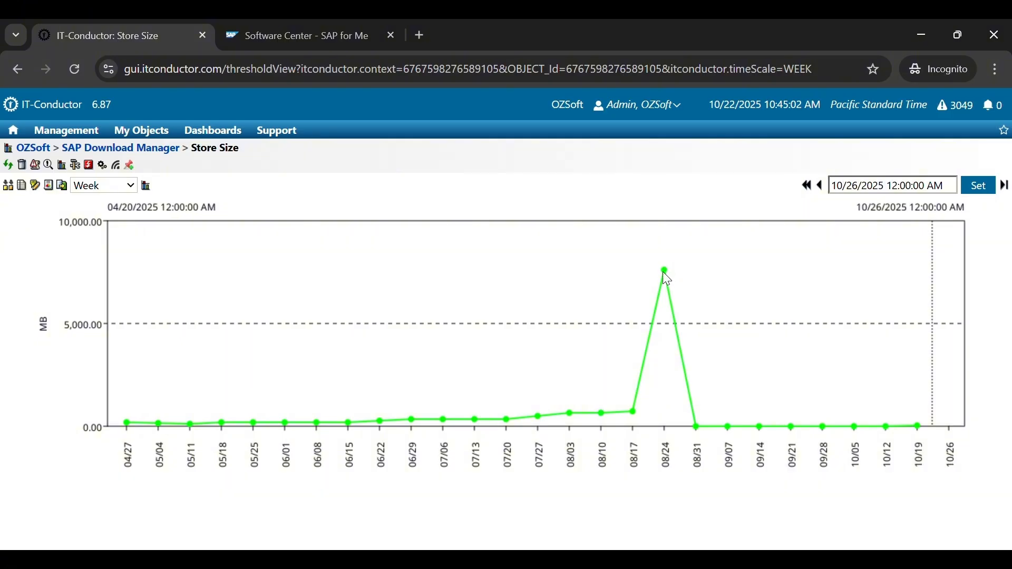
pyautogui.moveTo(665, 280)
pyautogui.moveTo(920, 432)
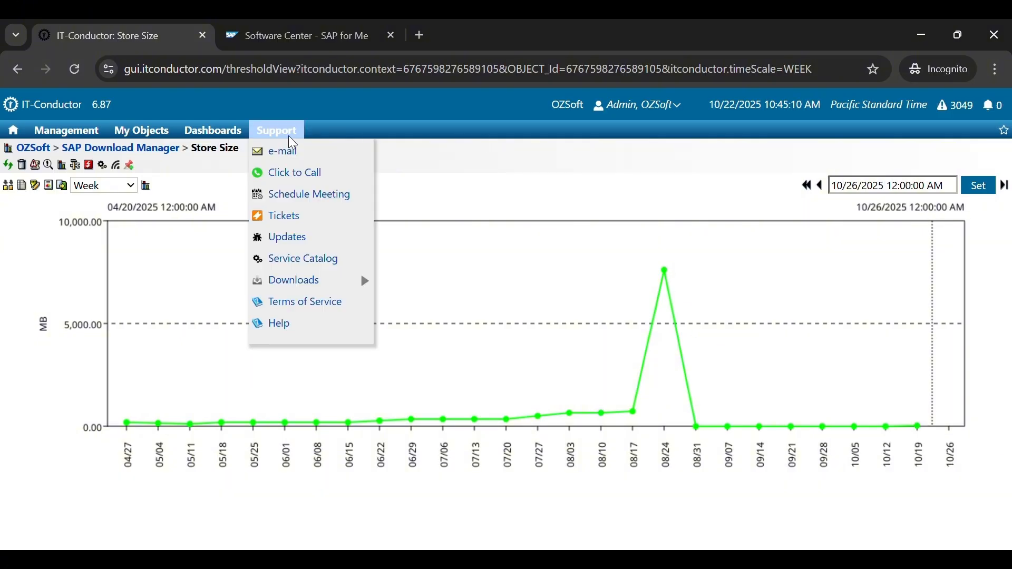
pyautogui.click(169, 153)
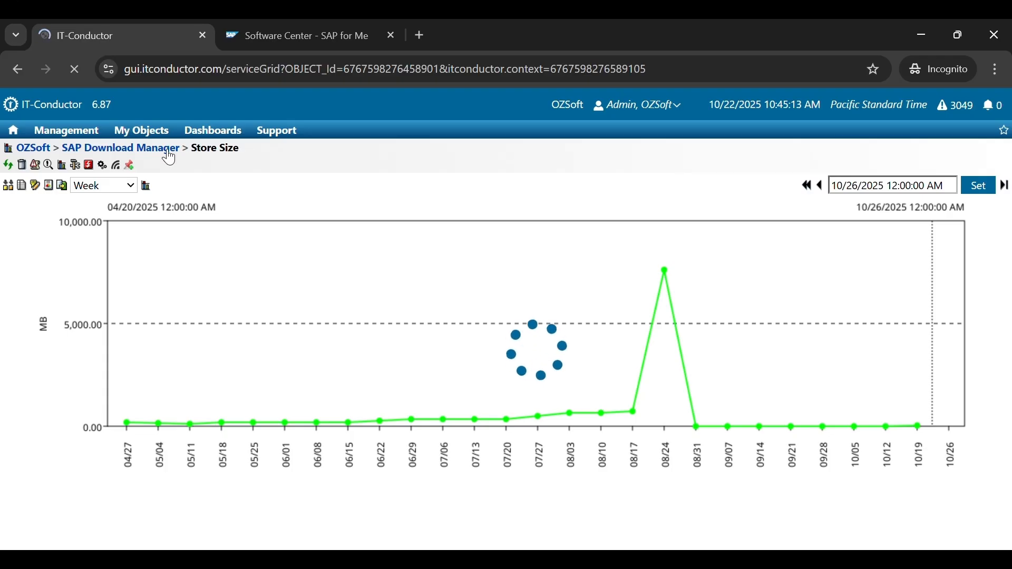
pyautogui.scroll(-2, 573, 330)
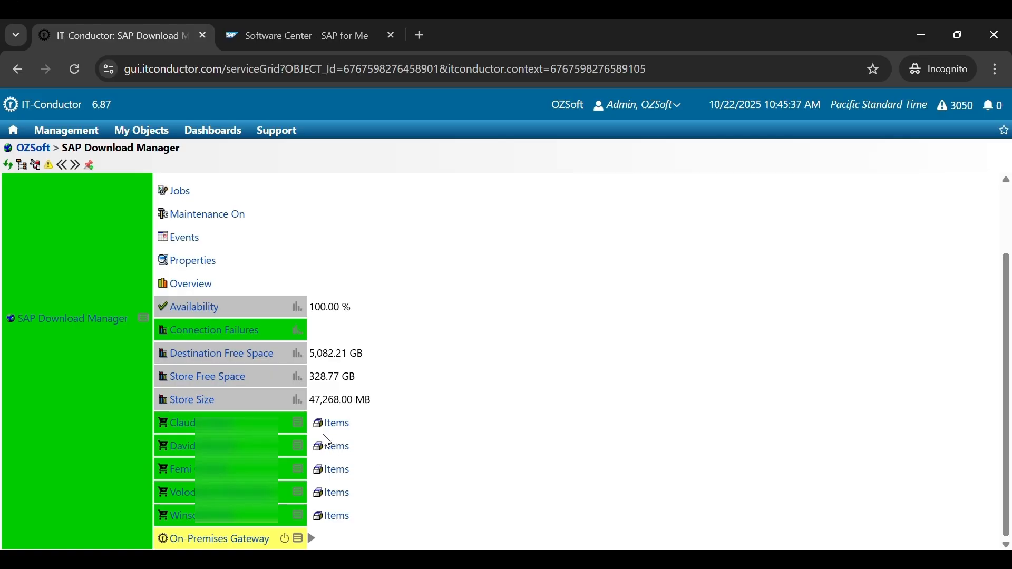
pyautogui.click(340, 429)
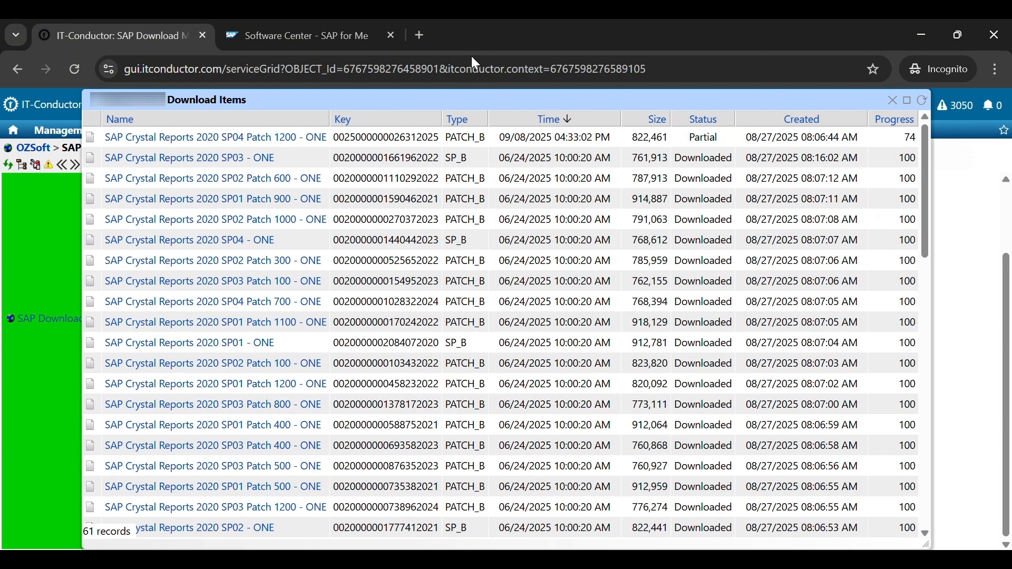
pyautogui.scroll(-10, 912, 242)
pyautogui.scroll(-2, 896, 396)
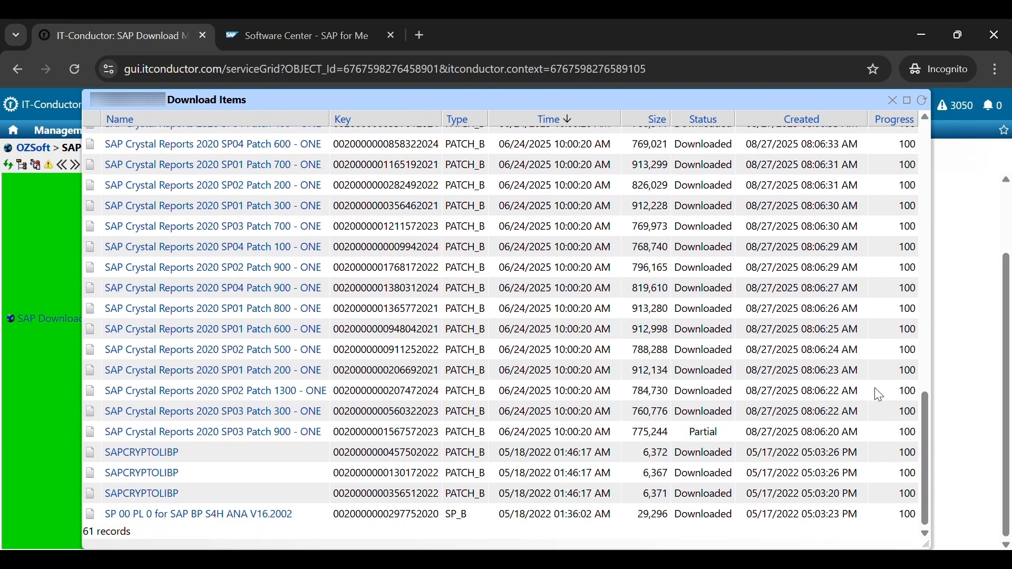
pyautogui.click(892, 100)
pyautogui.scroll(2, 626, 290)
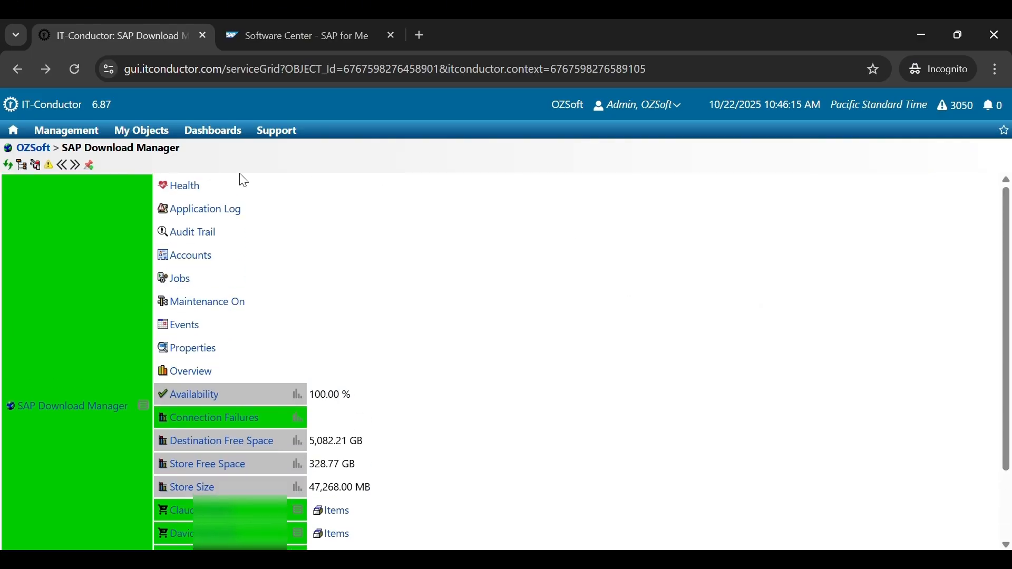
# - Open the Overview dashboard and bring the full Top 10 Downloads table into view
pyautogui.click(187, 380)
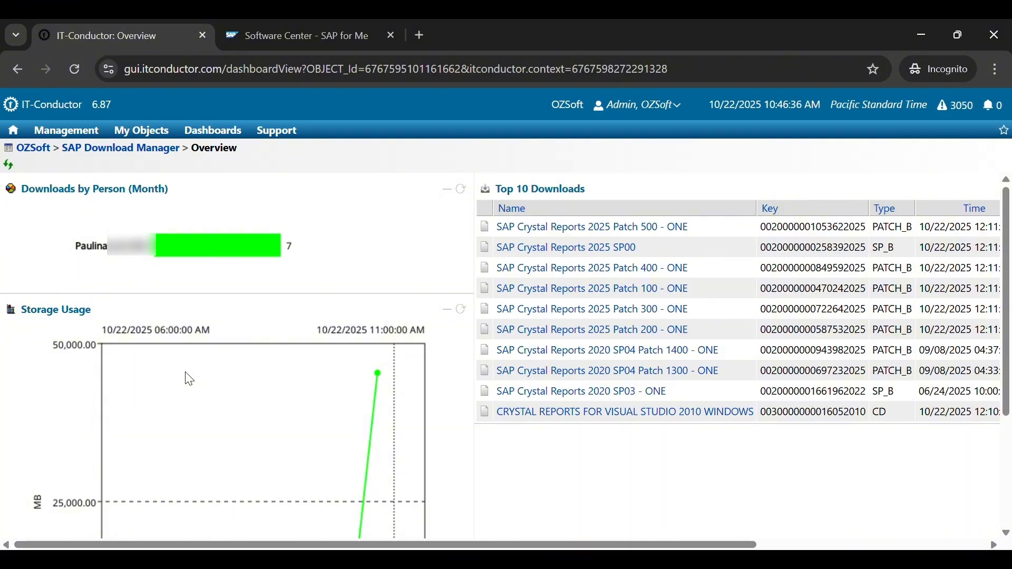
pyautogui.scroll(-2, 211, 369)
pyautogui.scroll(-2, 214, 374)
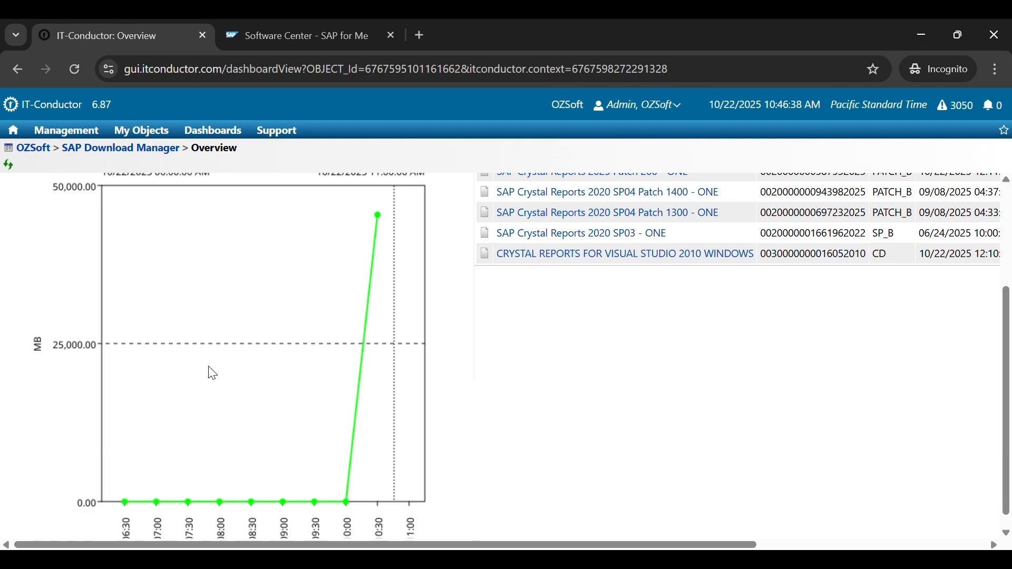
pyautogui.scroll(4, 212, 373)
pyautogui.moveTo(735, 545); pyautogui.dragTo(999, 544)
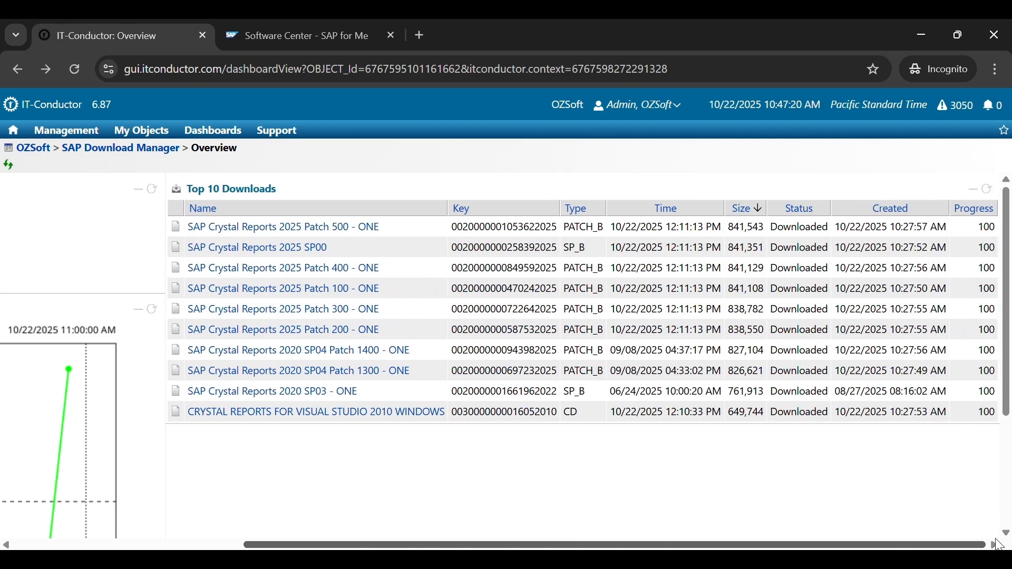